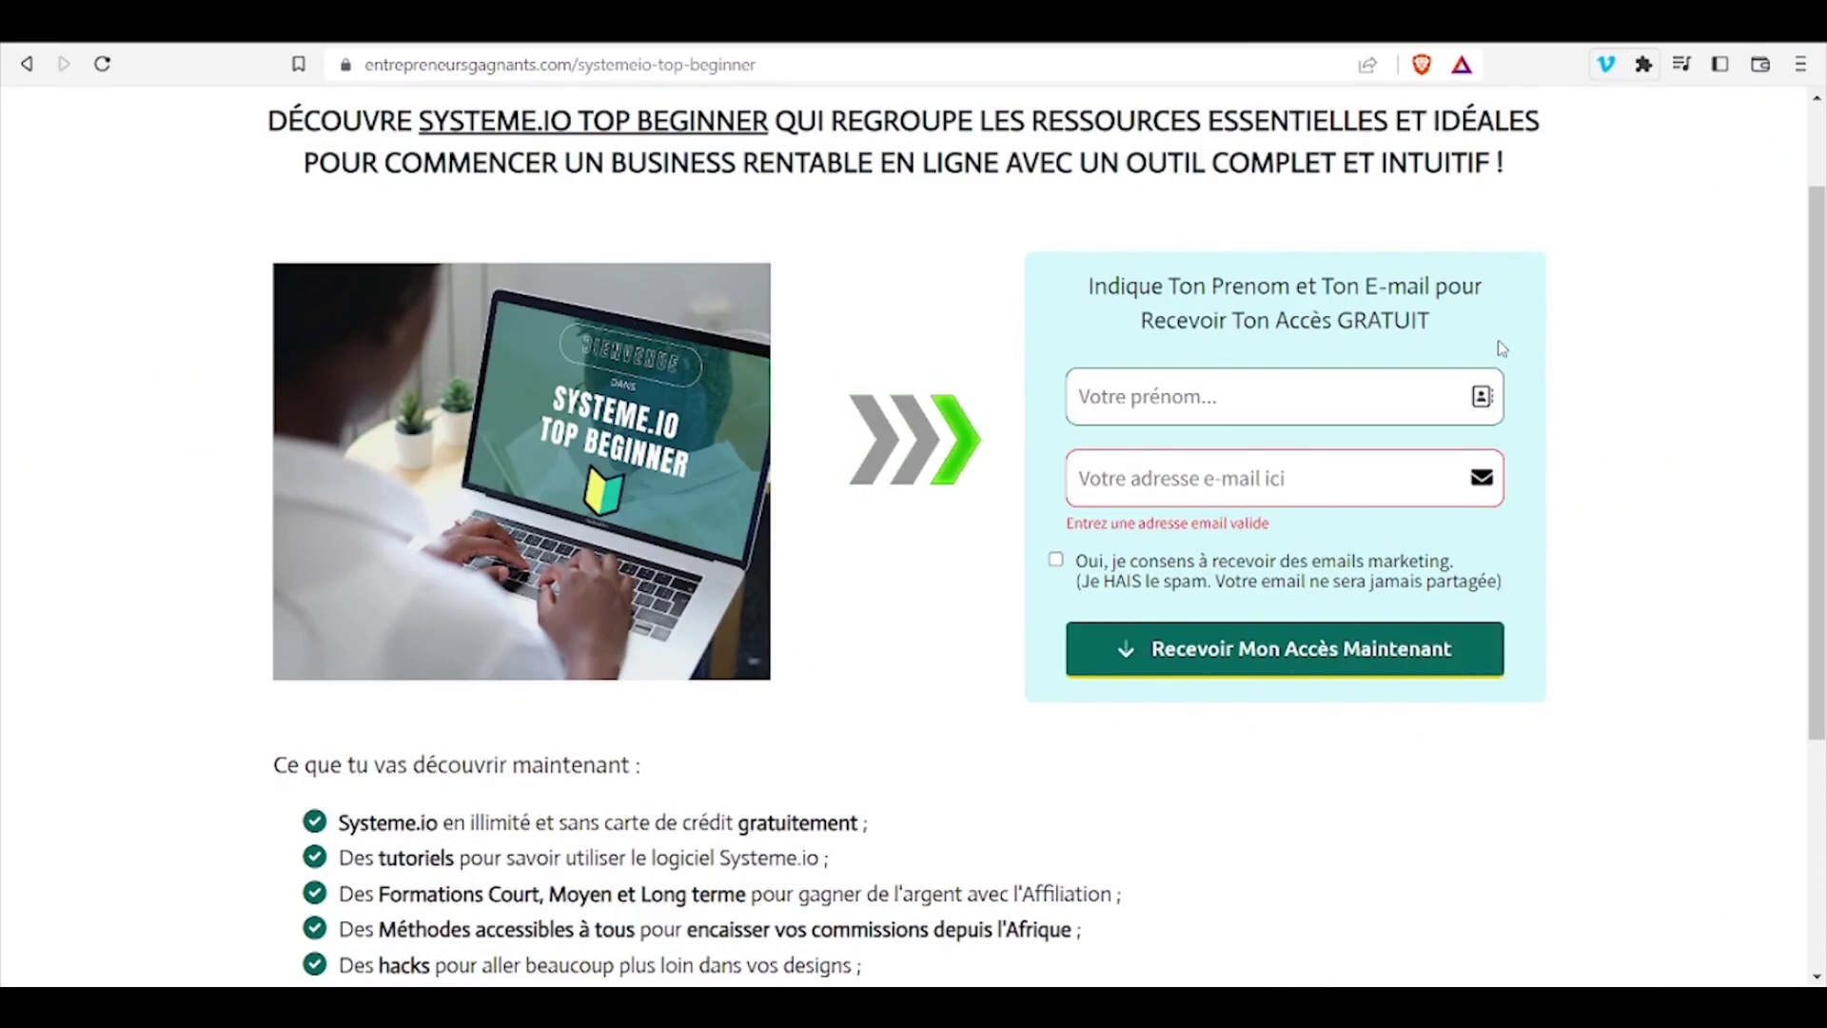
left_click_drag(1117, 122, 1272, 128)
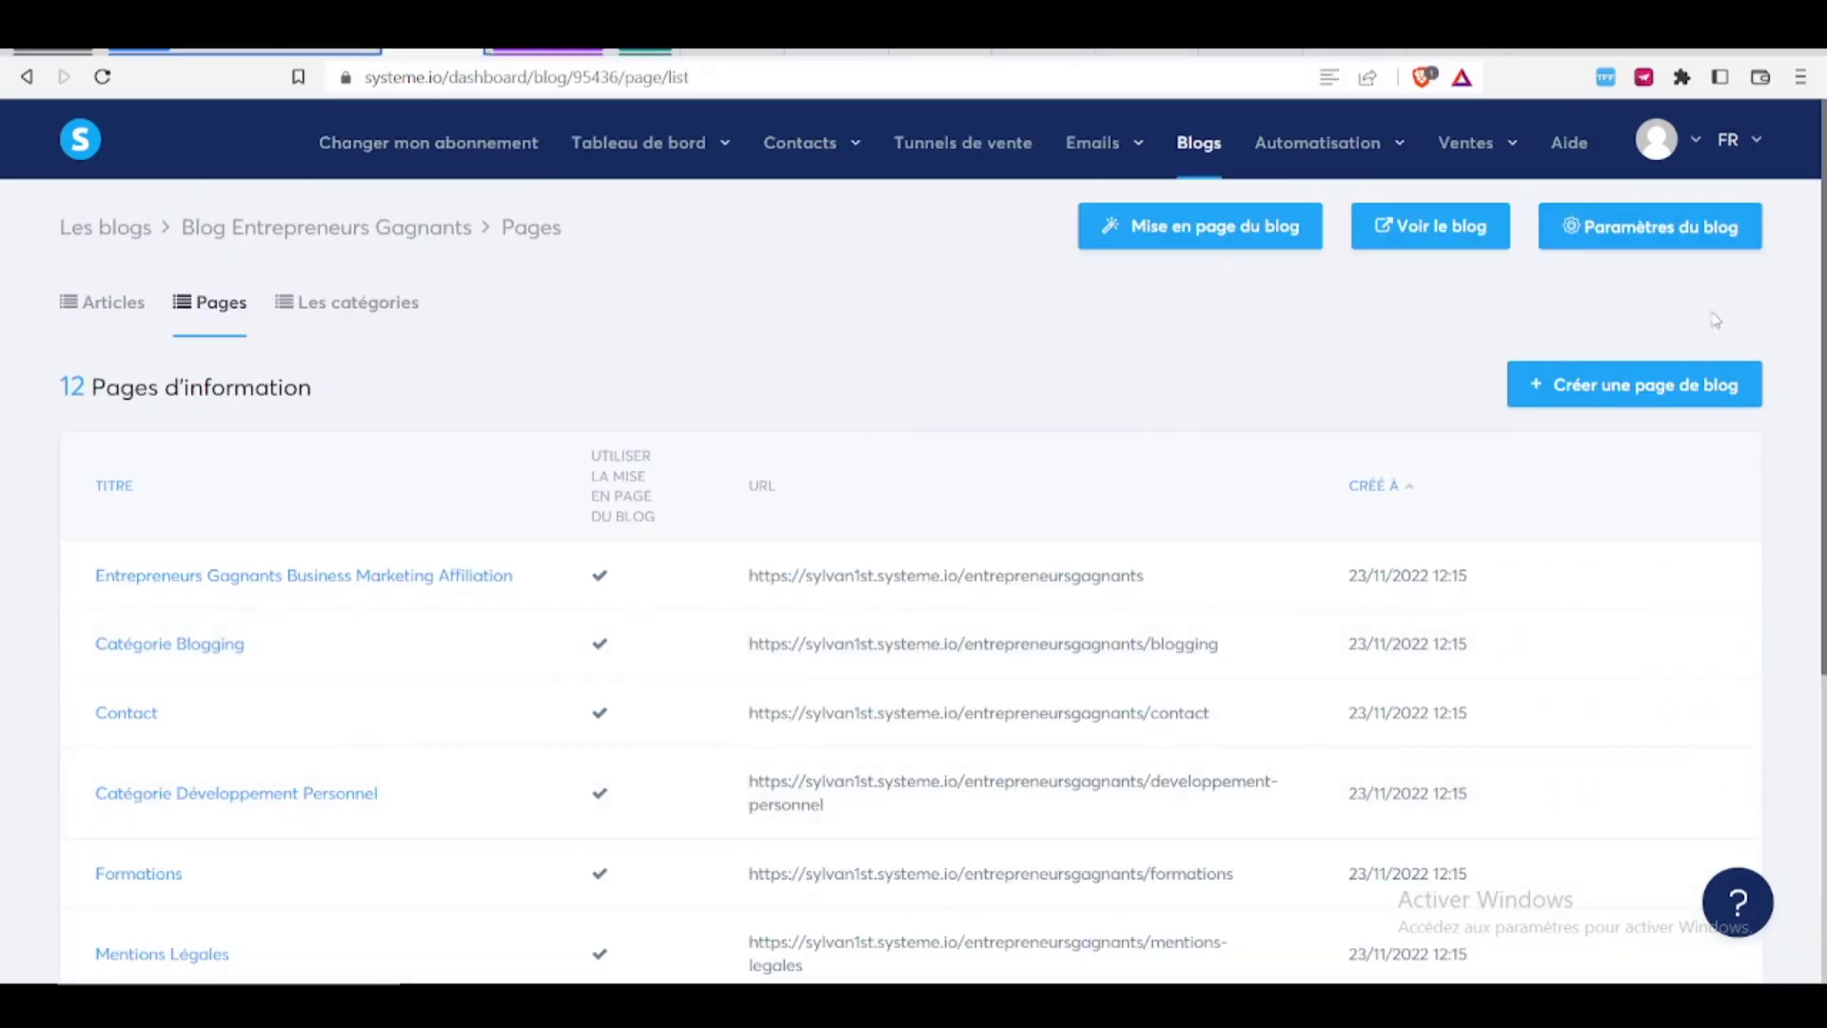
- Open the blog page "Entrepreneurs Gagnants Business Marketing Affiliation" in the editor and select its "RECEVOIR GRATUITEMENT MON GUIDE" button
mouse_move(967, 604)
left_click(1586, 577)
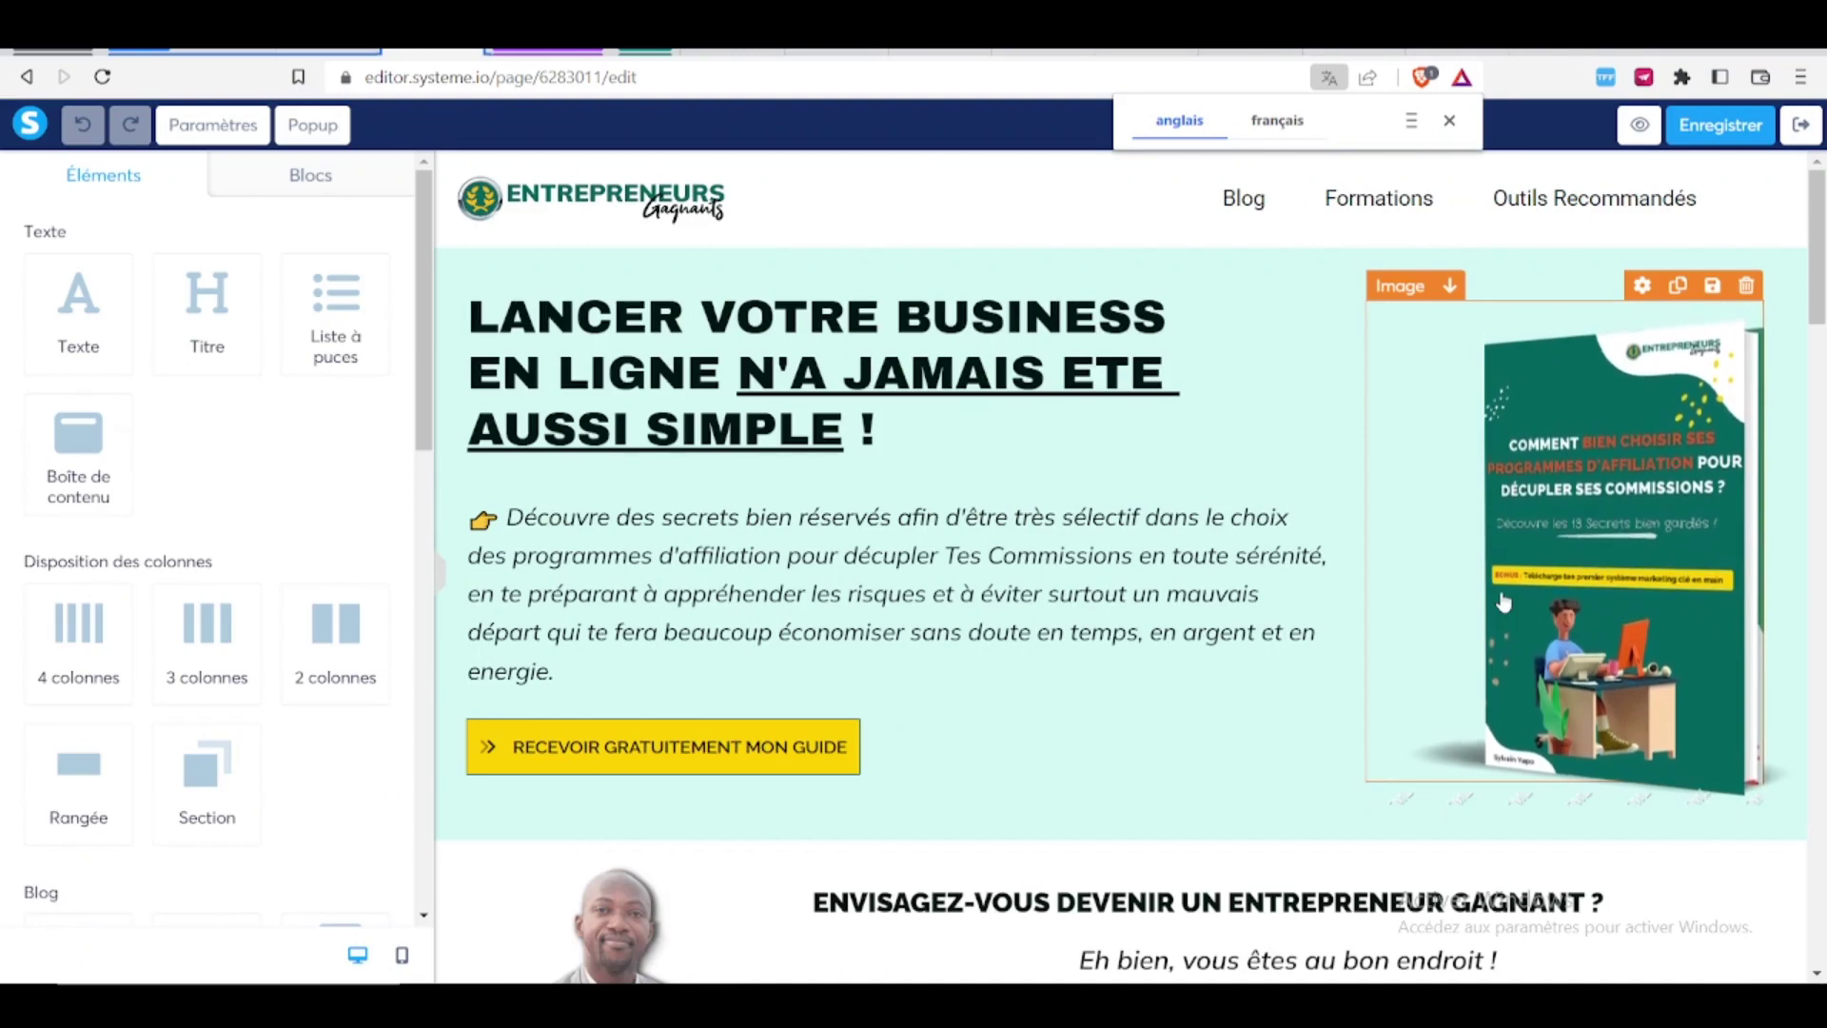
left_click(705, 755)
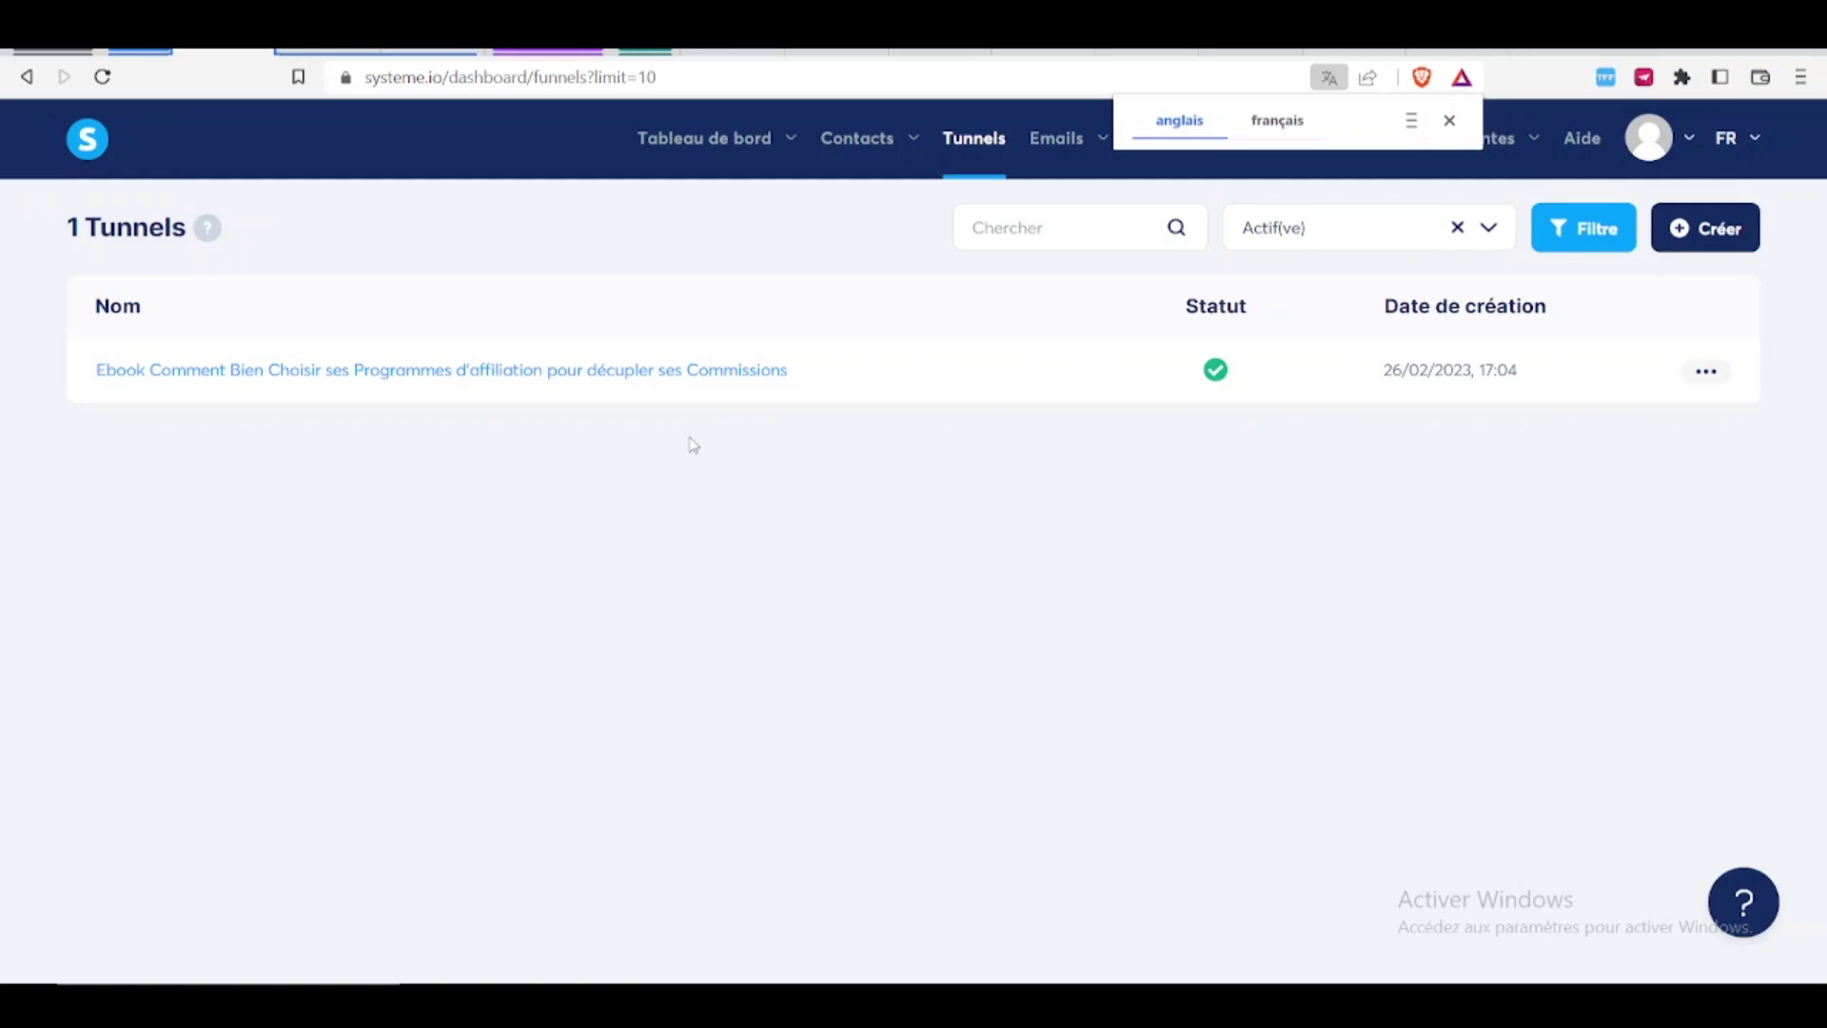
- Open the sales funnel "Ebook Comment Bien Choisir ses Programmes d'affiliation pour décupler ses Commissions"
left_click(594, 373)
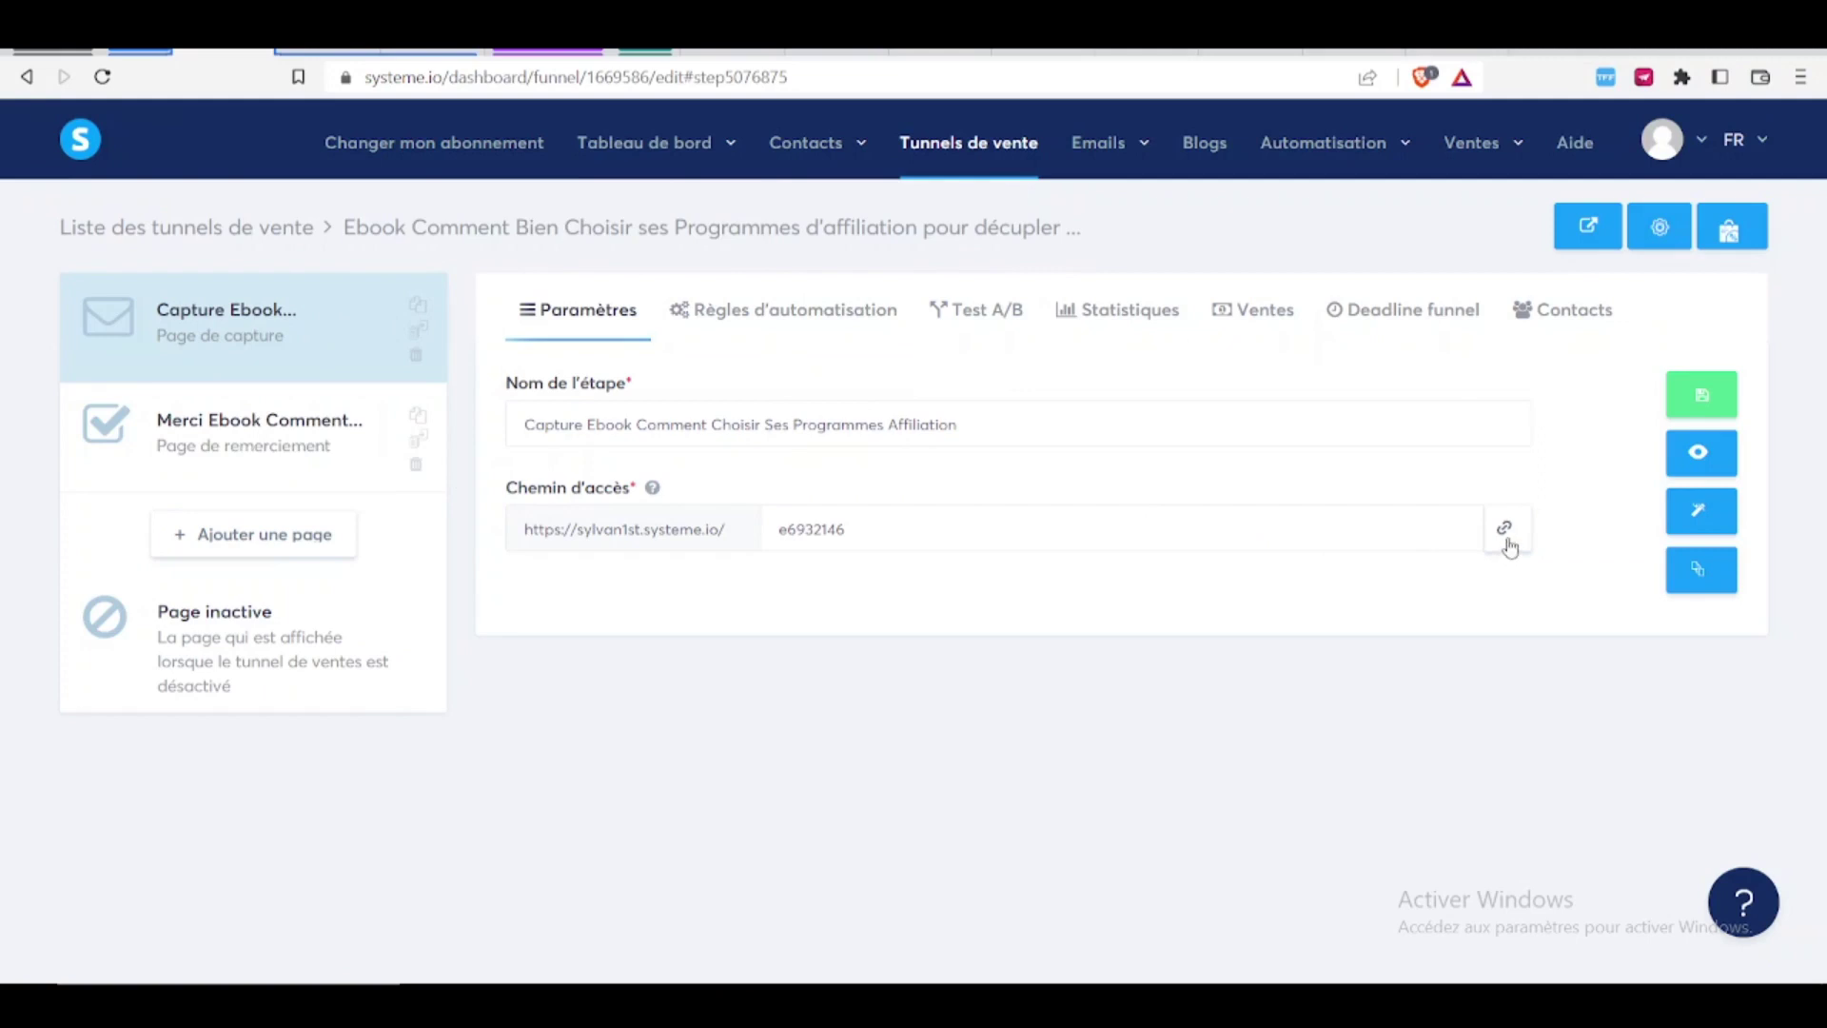
left_click_drag(938, 530, 664, 566)
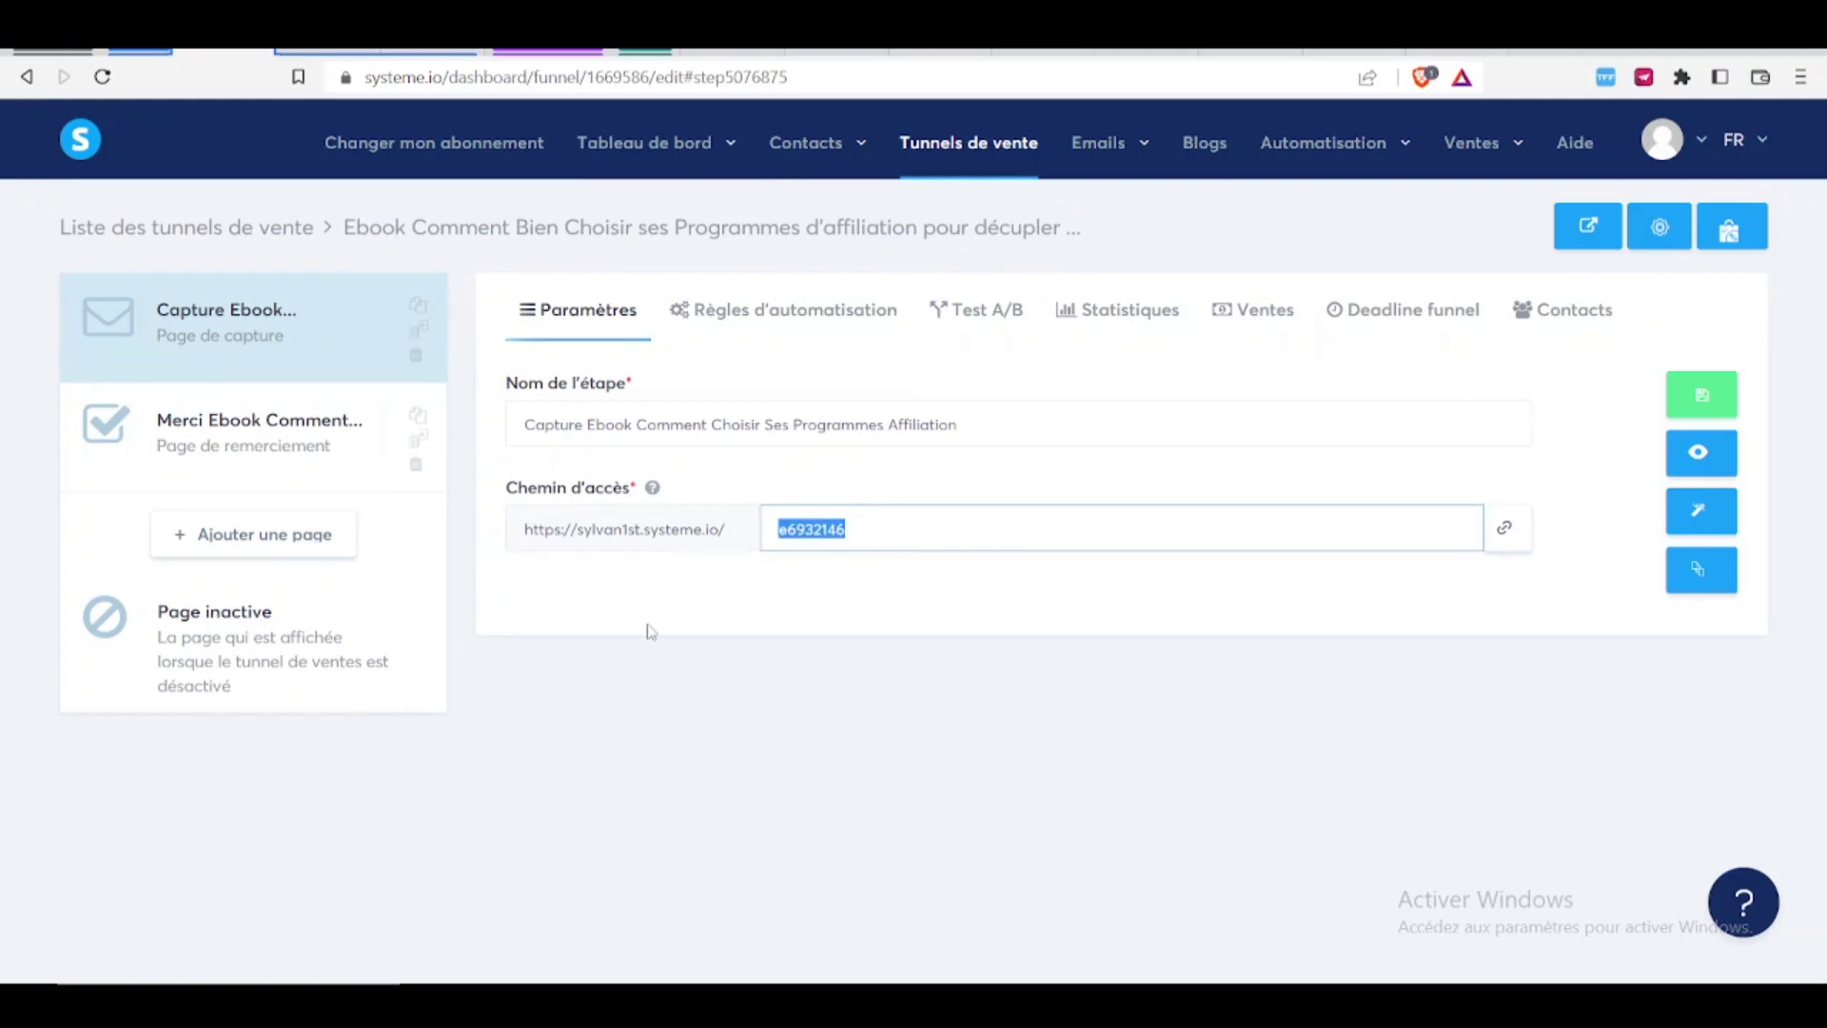
type("page")
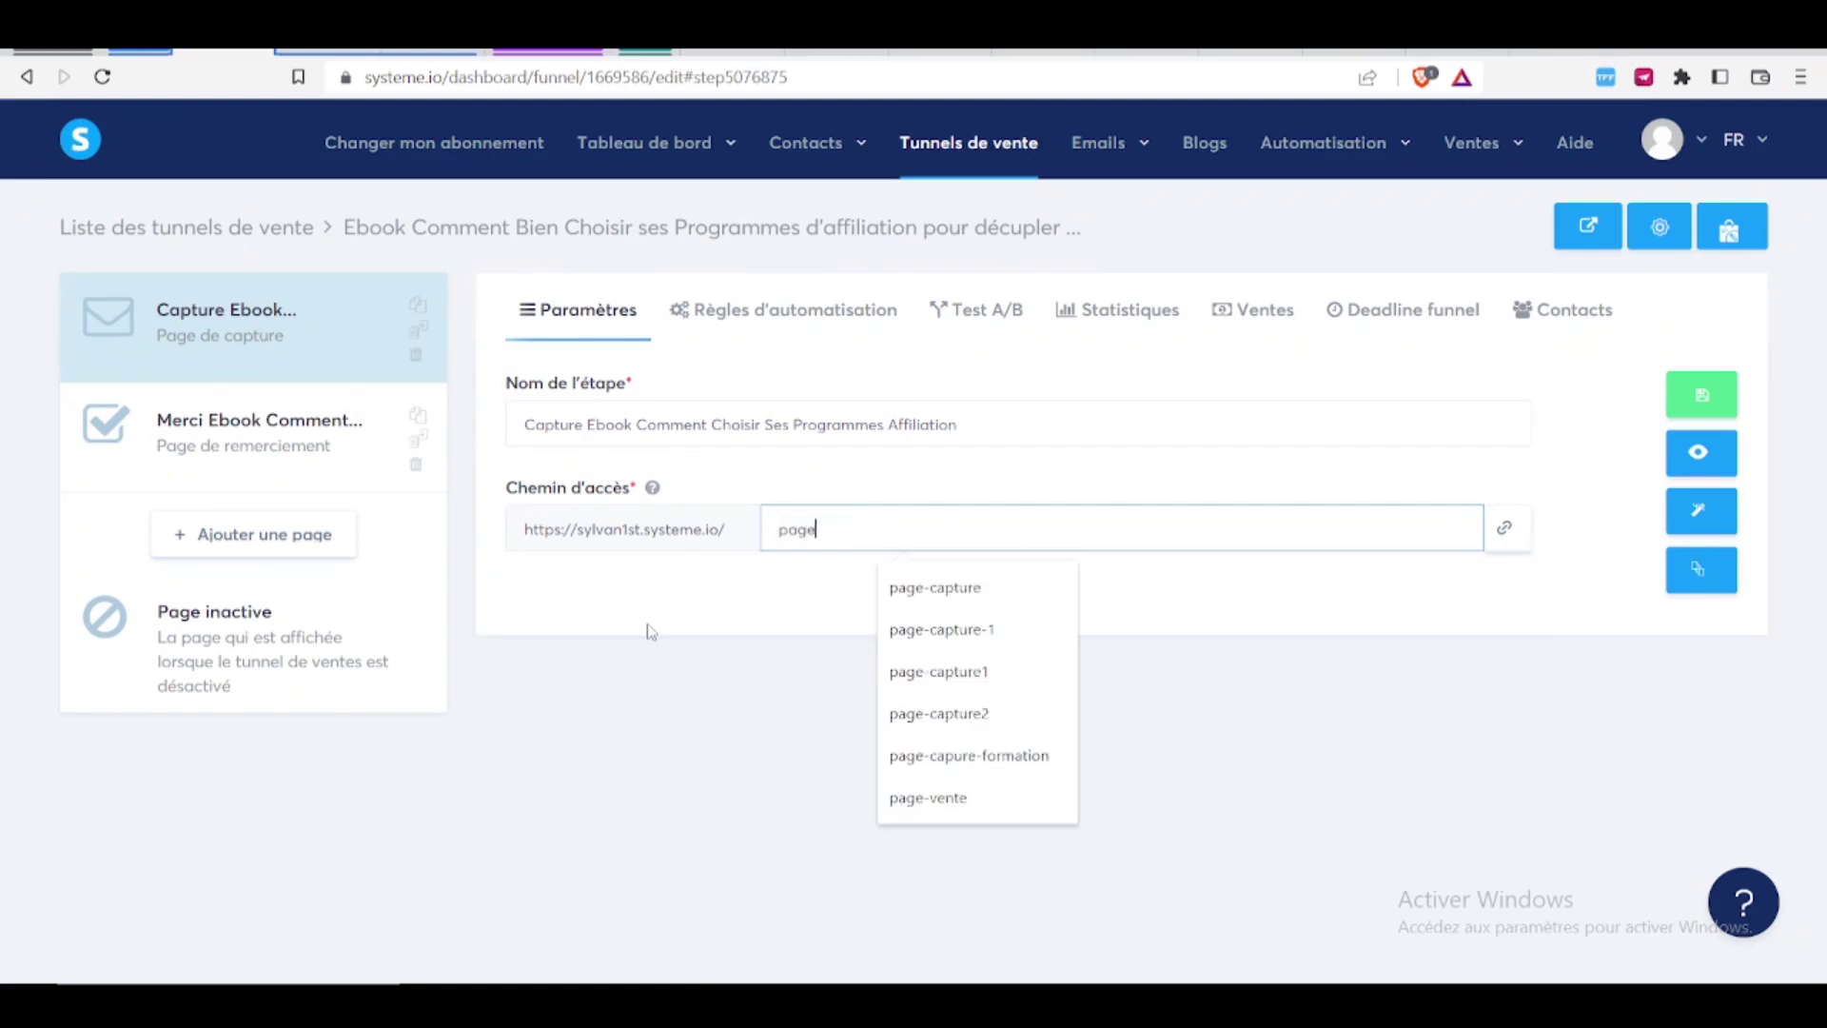
type("-capture")
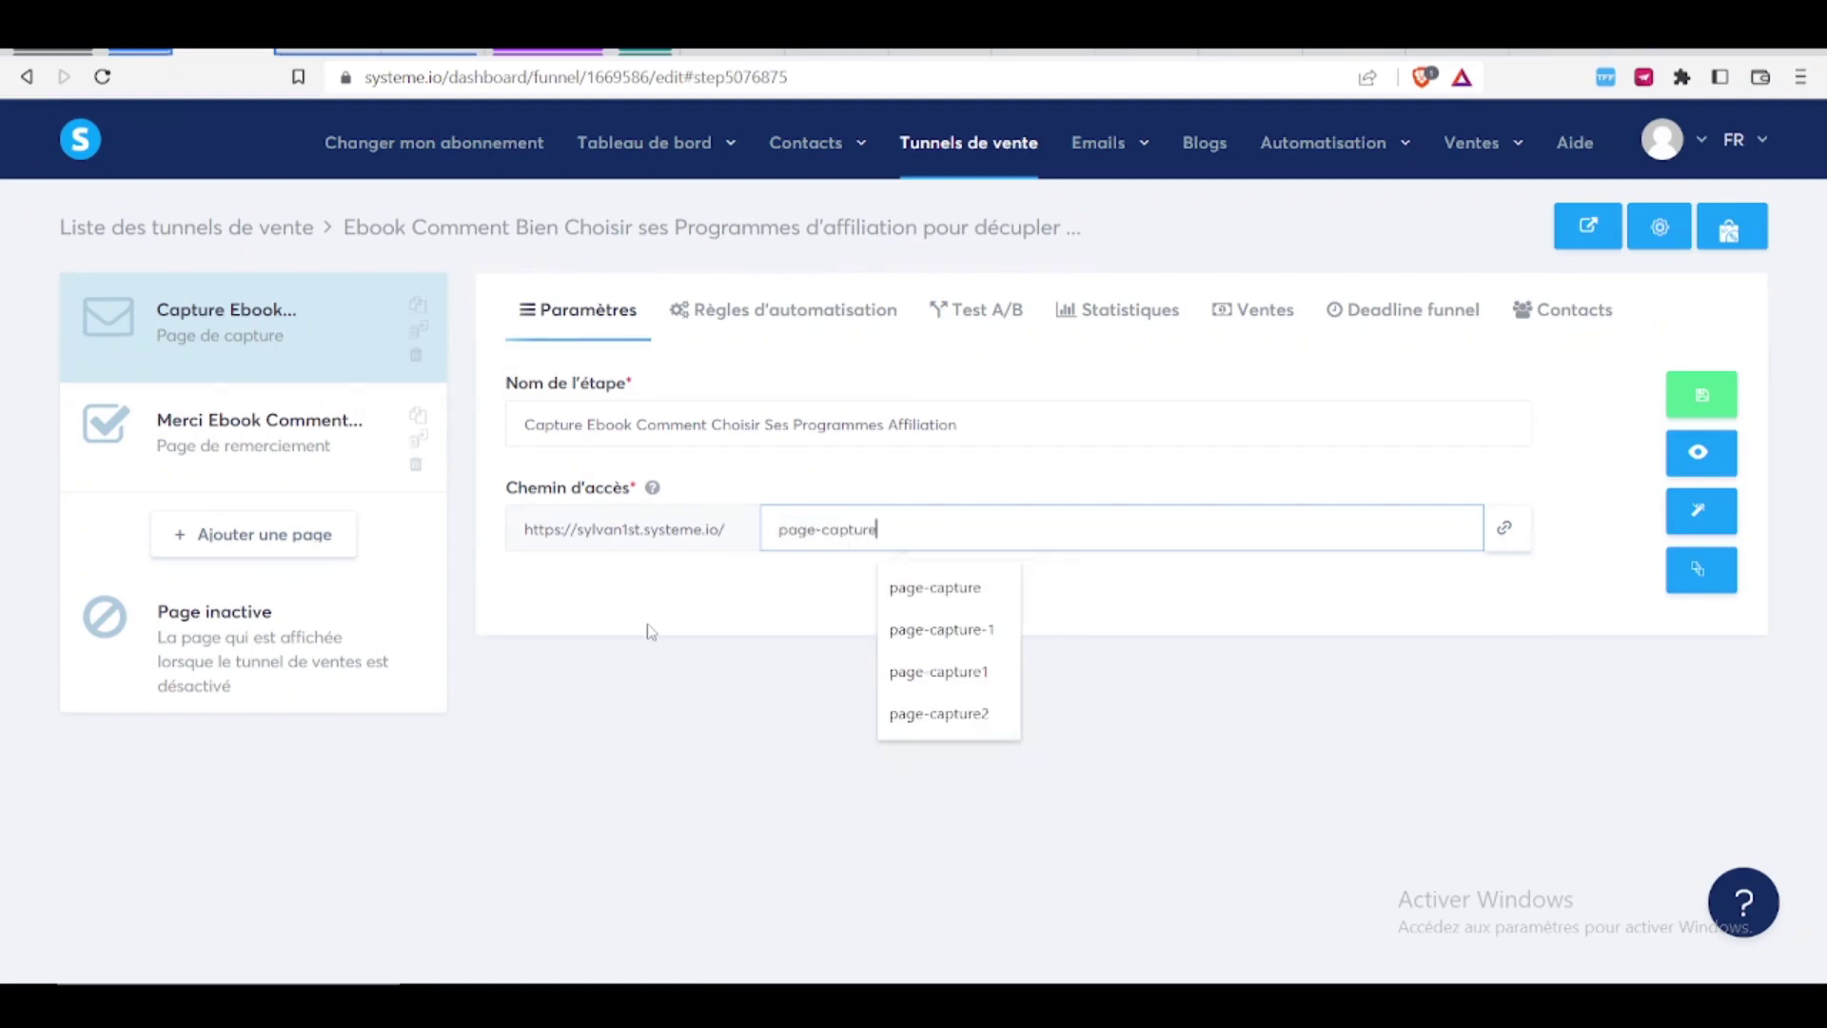
left_click(1120, 605)
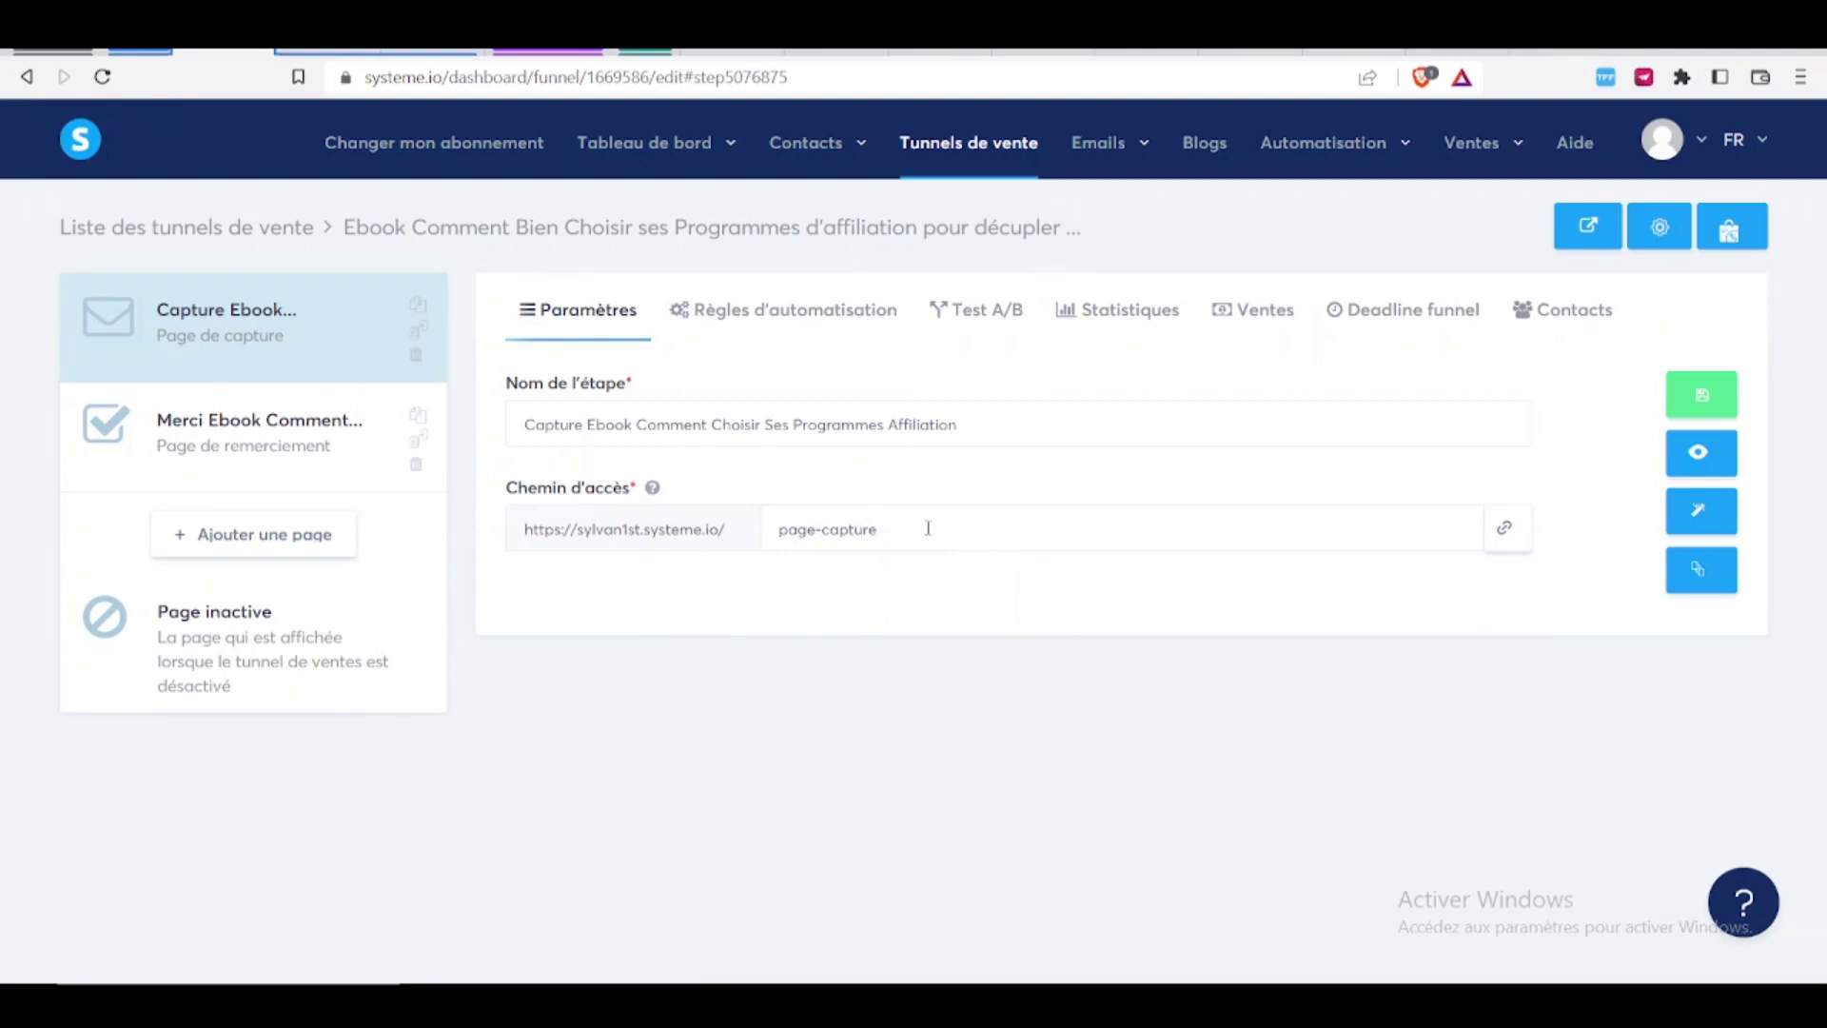
- Set the capture page's path to ebook-bien-choisir-ses-programmes-affiliation and save the step
left_click(928, 528)
key("ctrl+a")
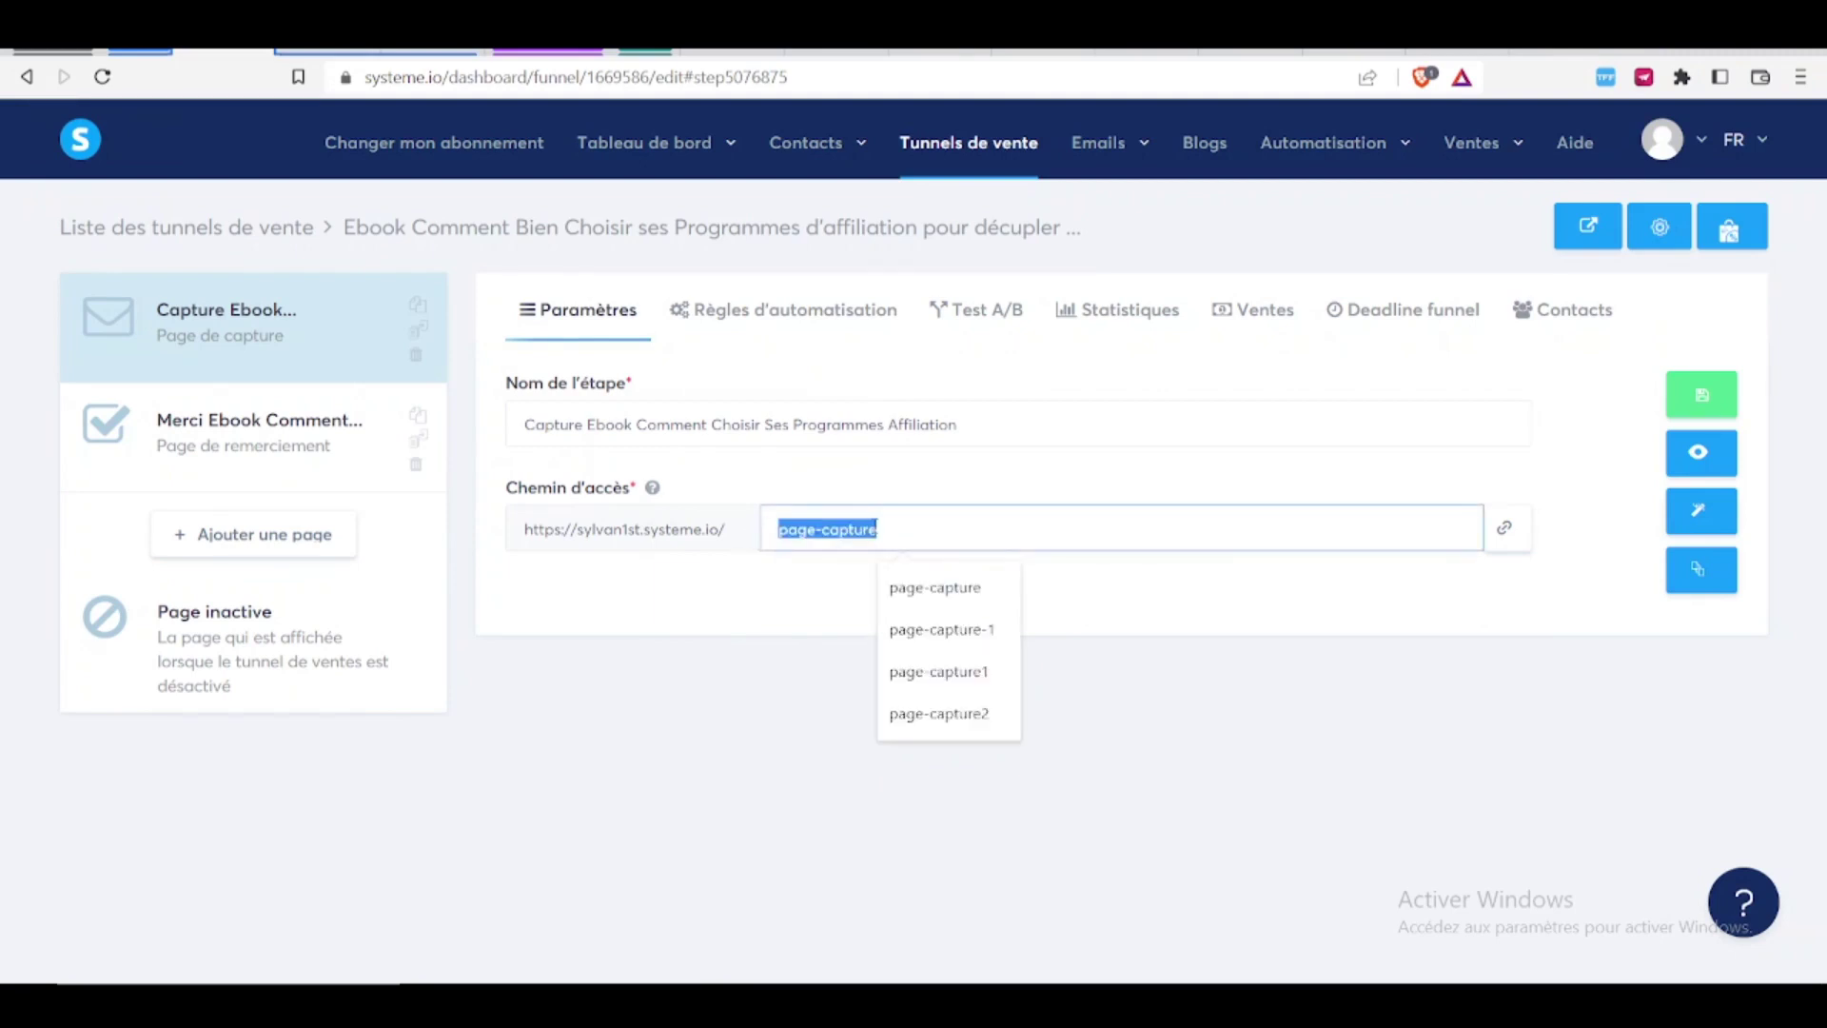
type("ebook-bi")
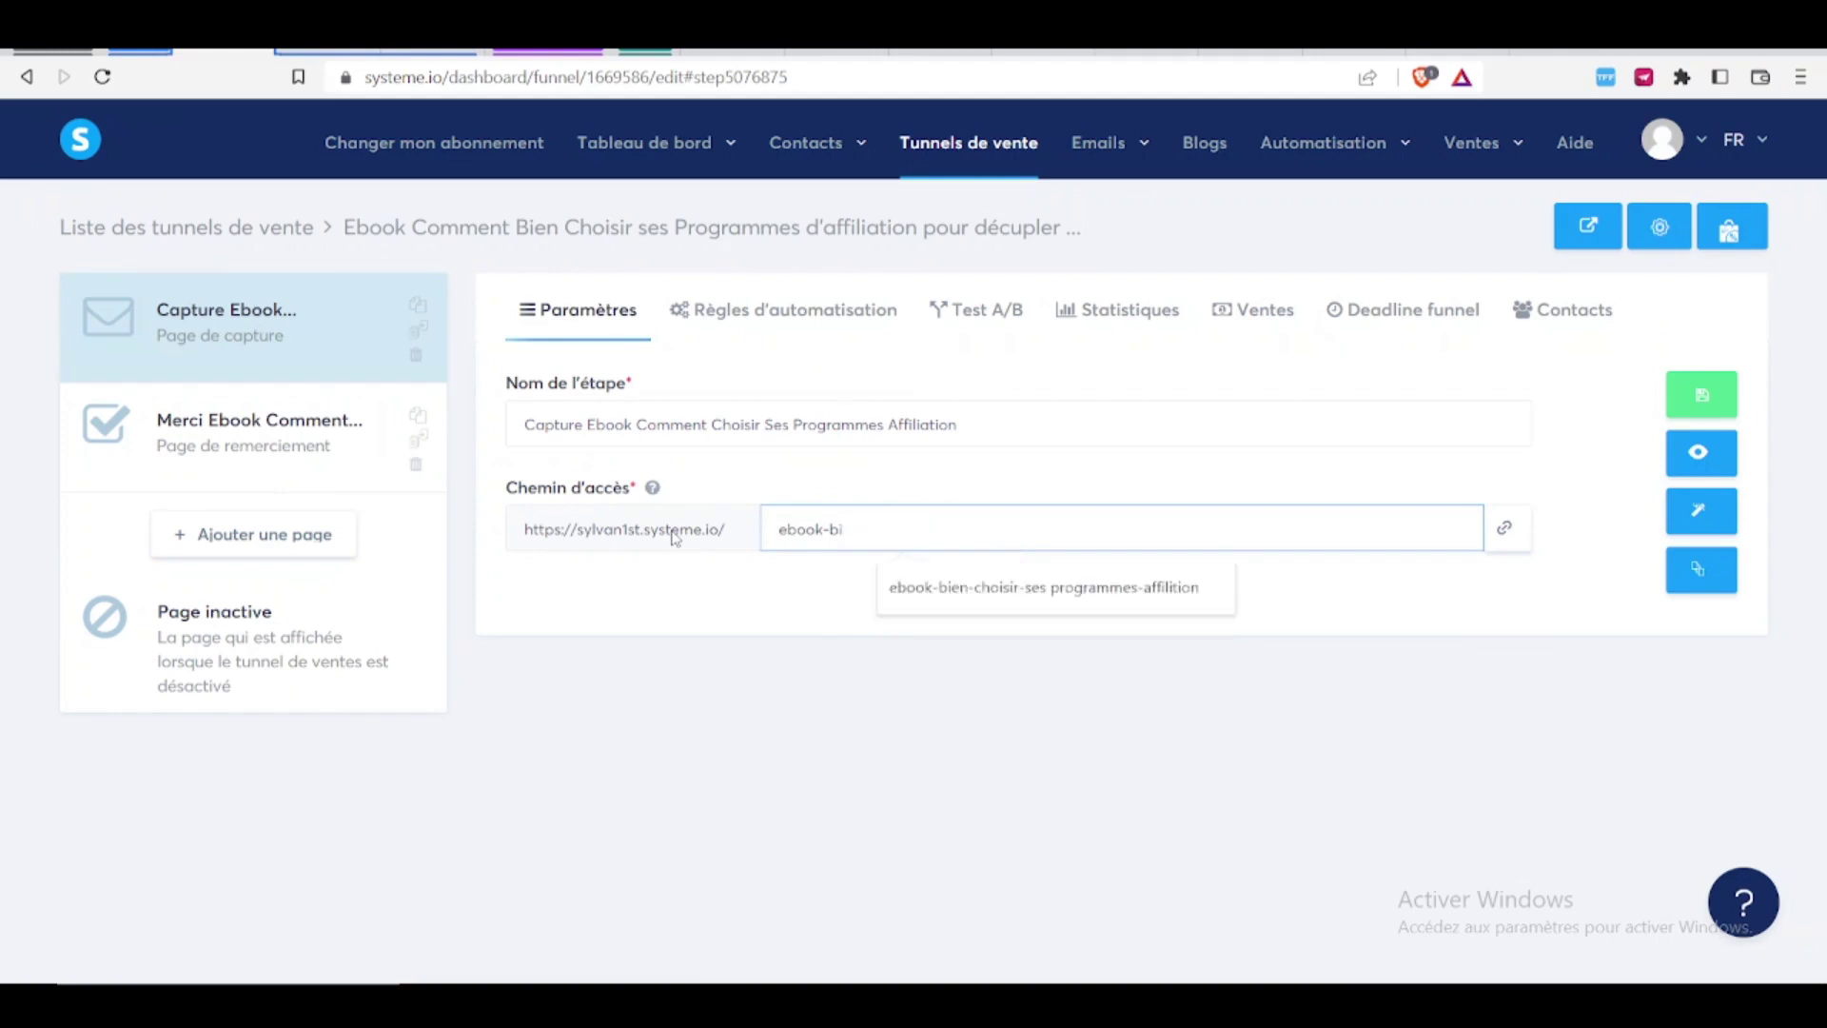
type("en-choisir-ses-progrmmes")
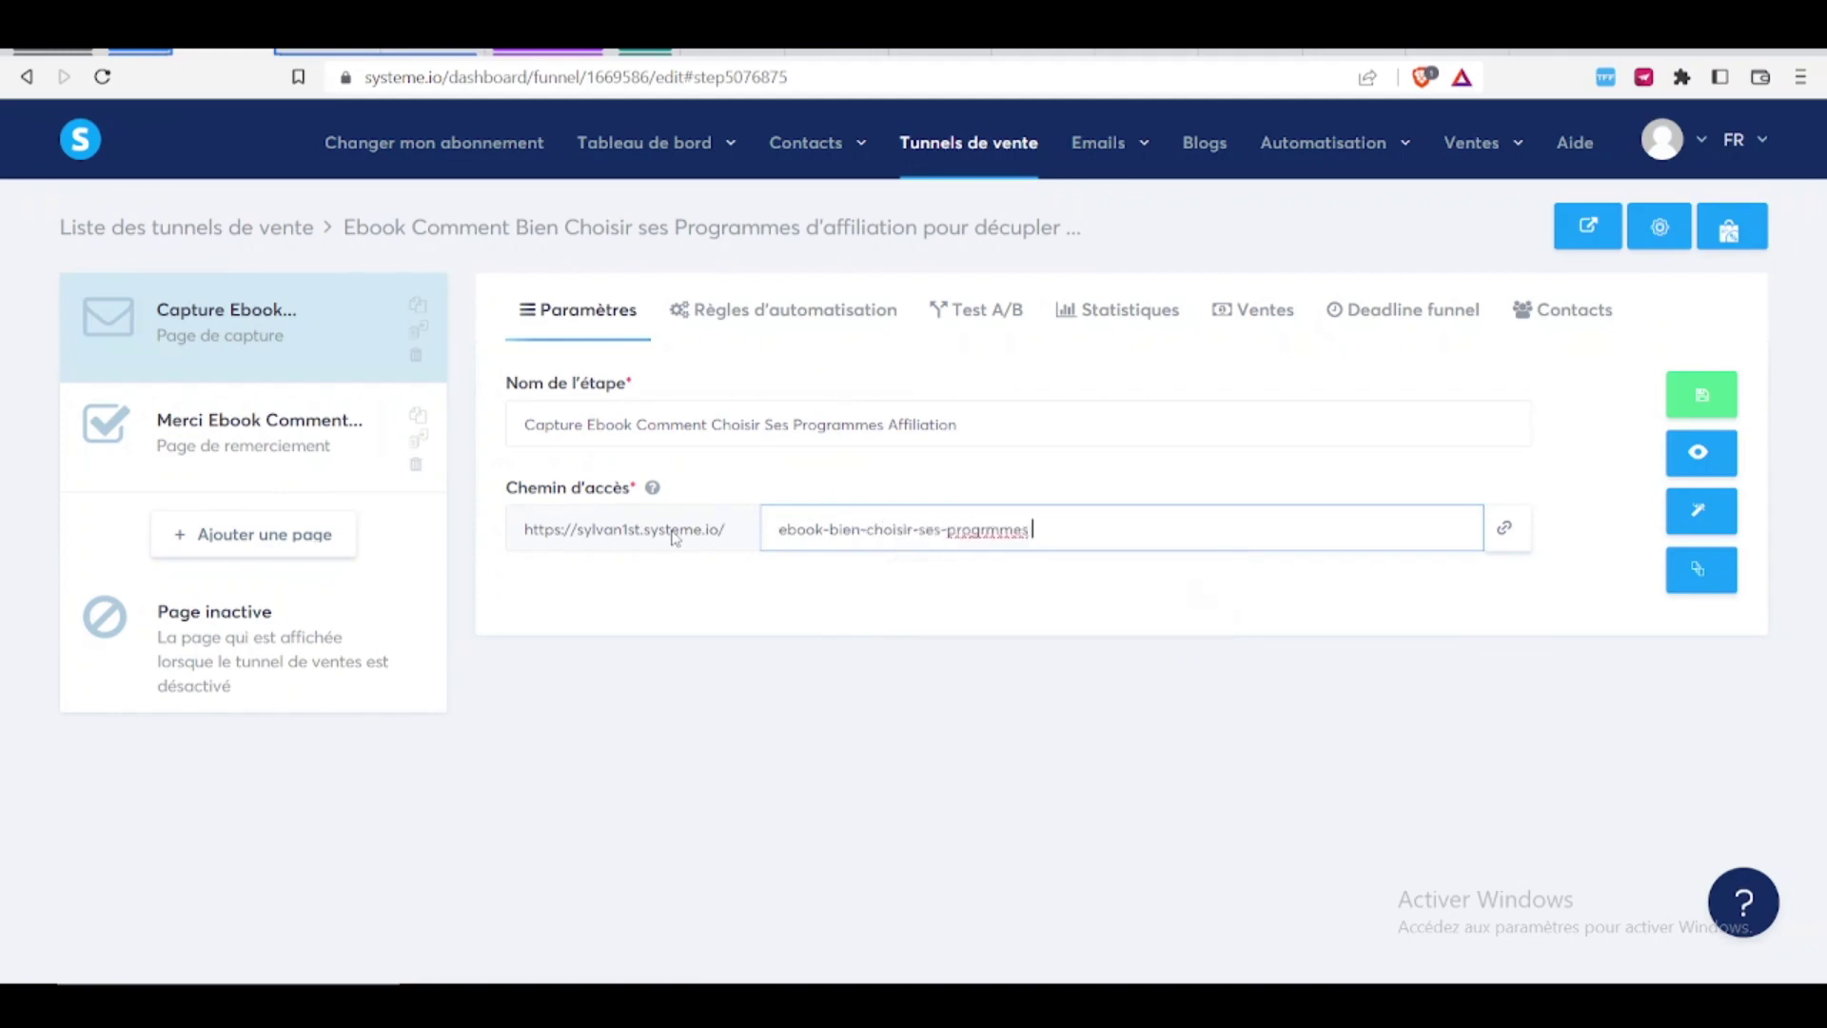
key("BackSpace")
key("BackSpace")
key("BackSpace")
key("BackSpace")
key("BackSpace")
type("rammes-affiliation")
left_click(1702, 394)
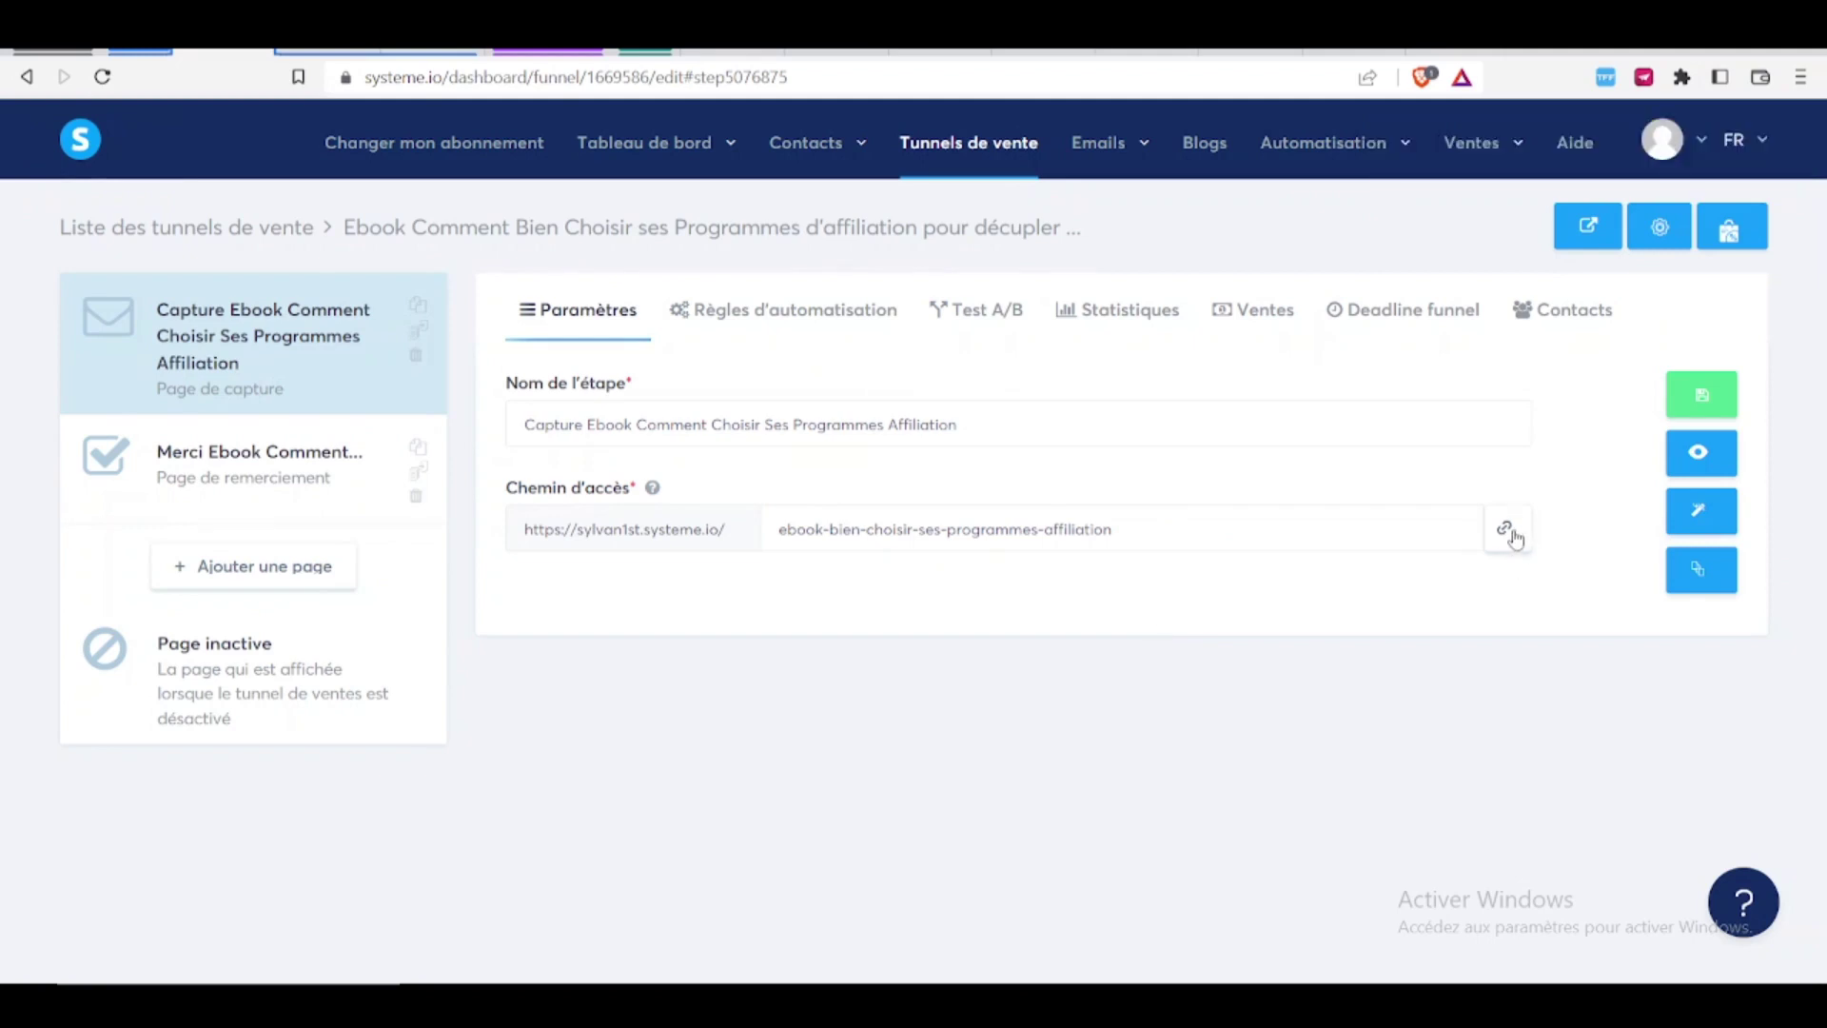
- Copy the capture page's link and paste it as the URL of the blog page's "RECEVOIR GRATUITEMENT MON GUIDE" button
left_click(1515, 534)
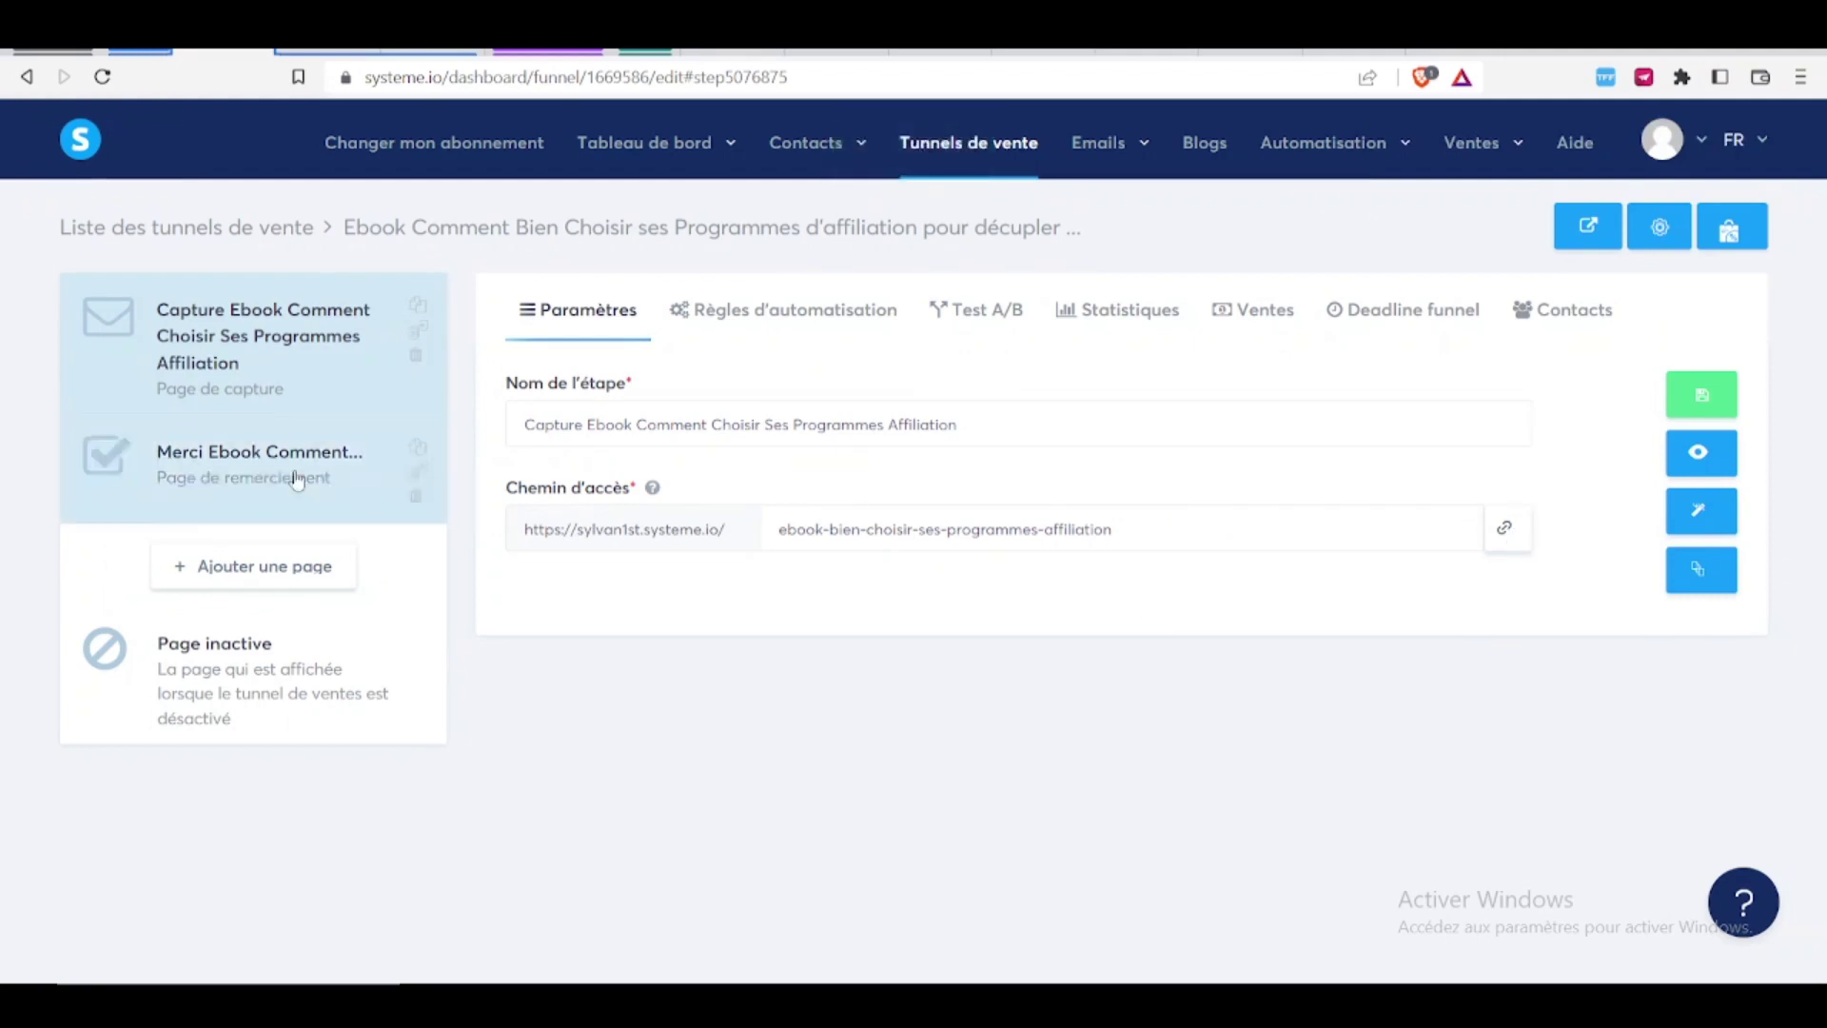
left_click(457, 57)
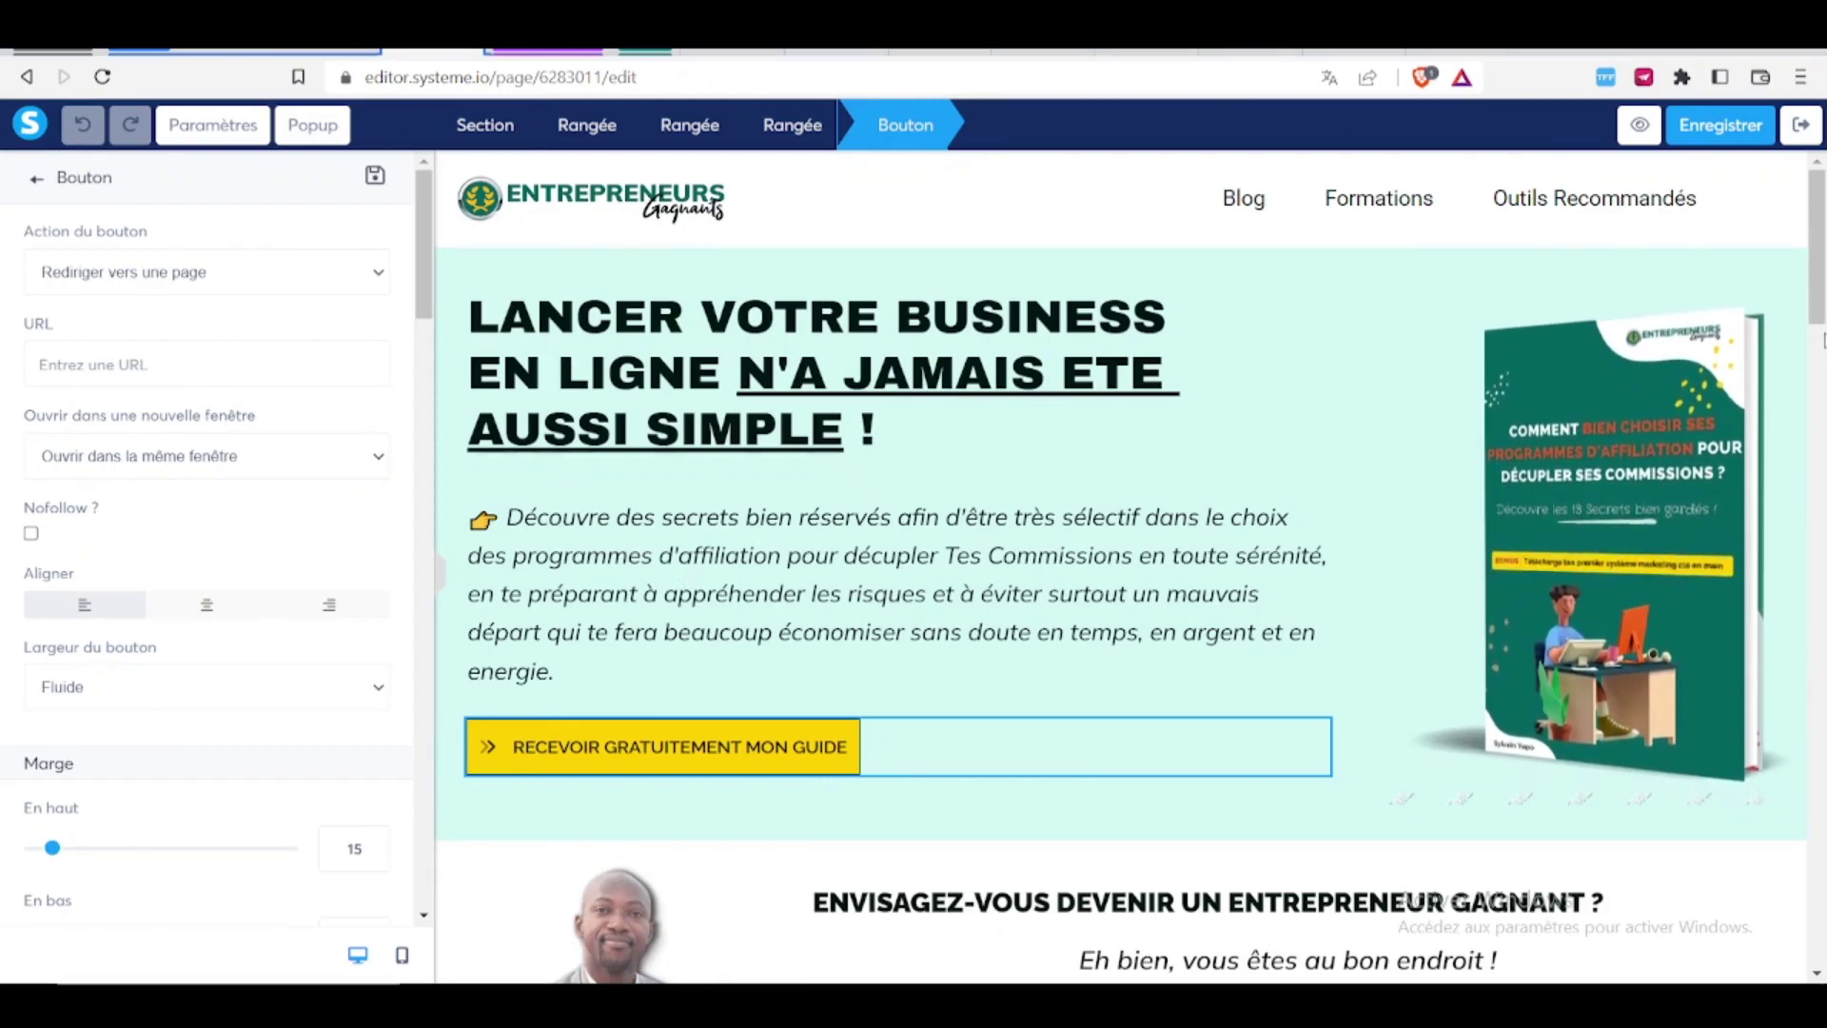
left_click_drag(1819, 278, 1818, 283)
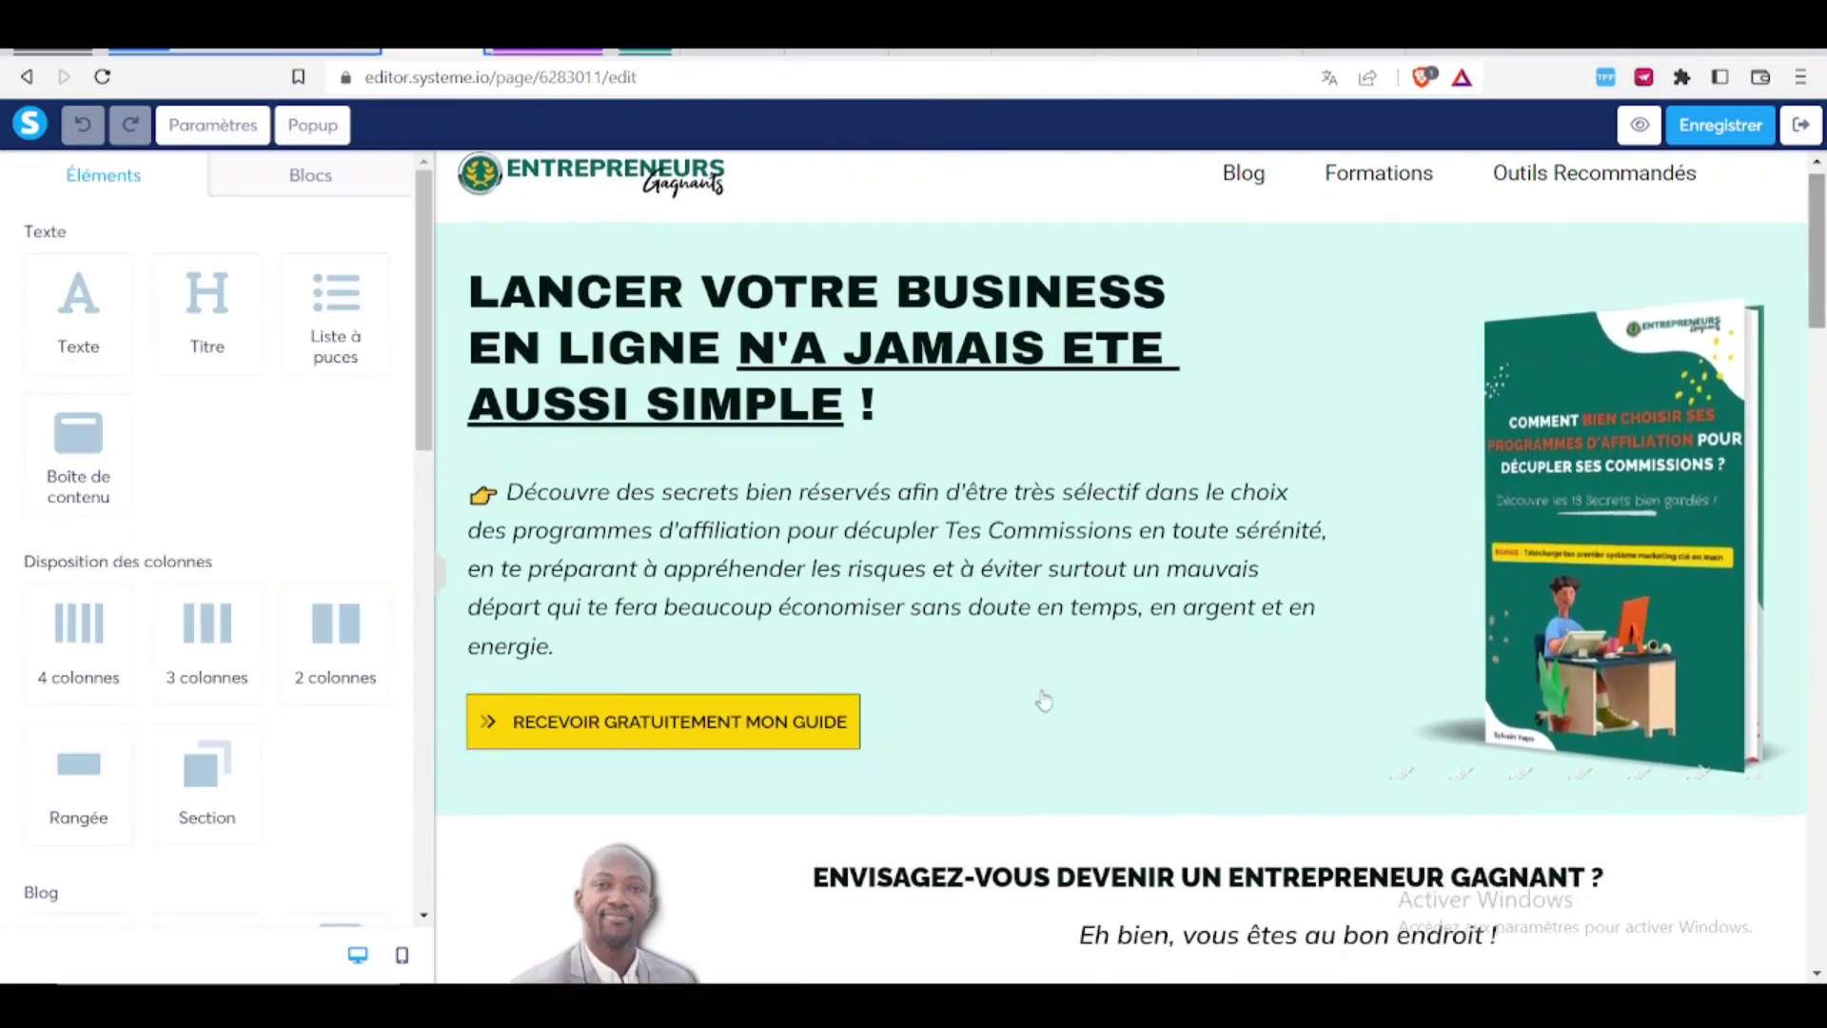
left_click(707, 731)
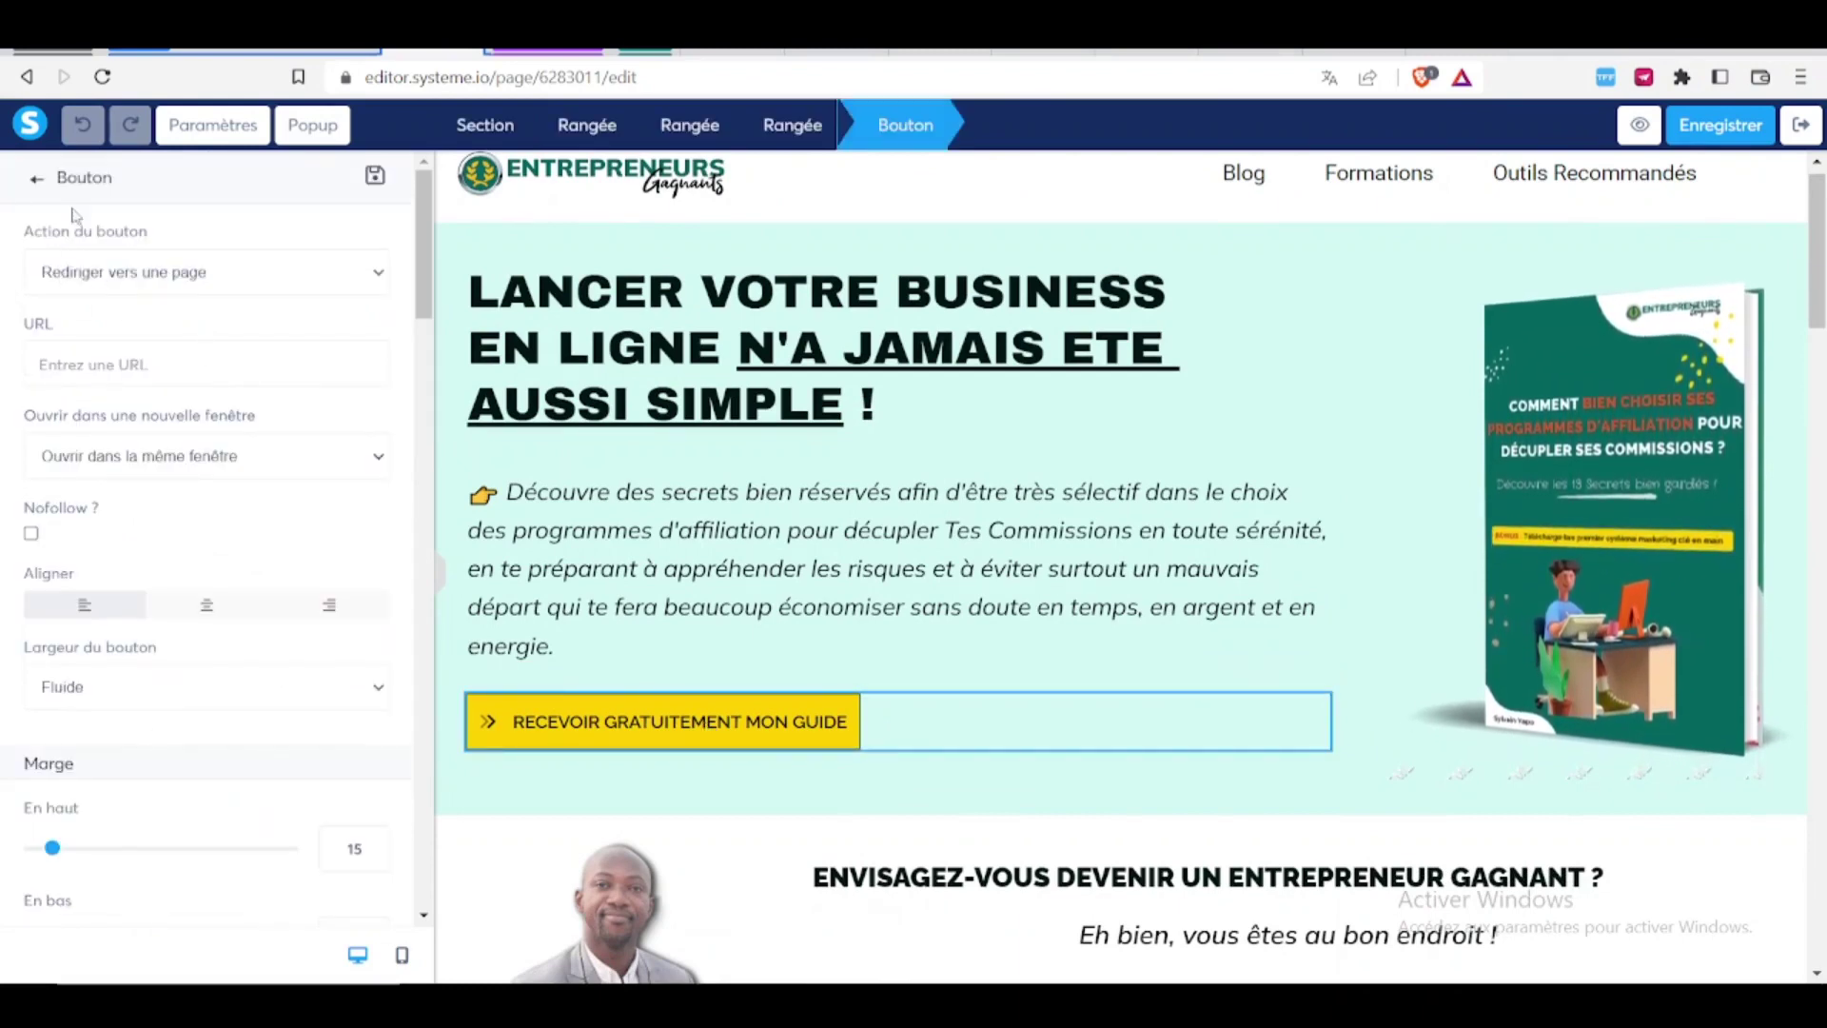
left_click(68, 355)
key("ctrl+v")
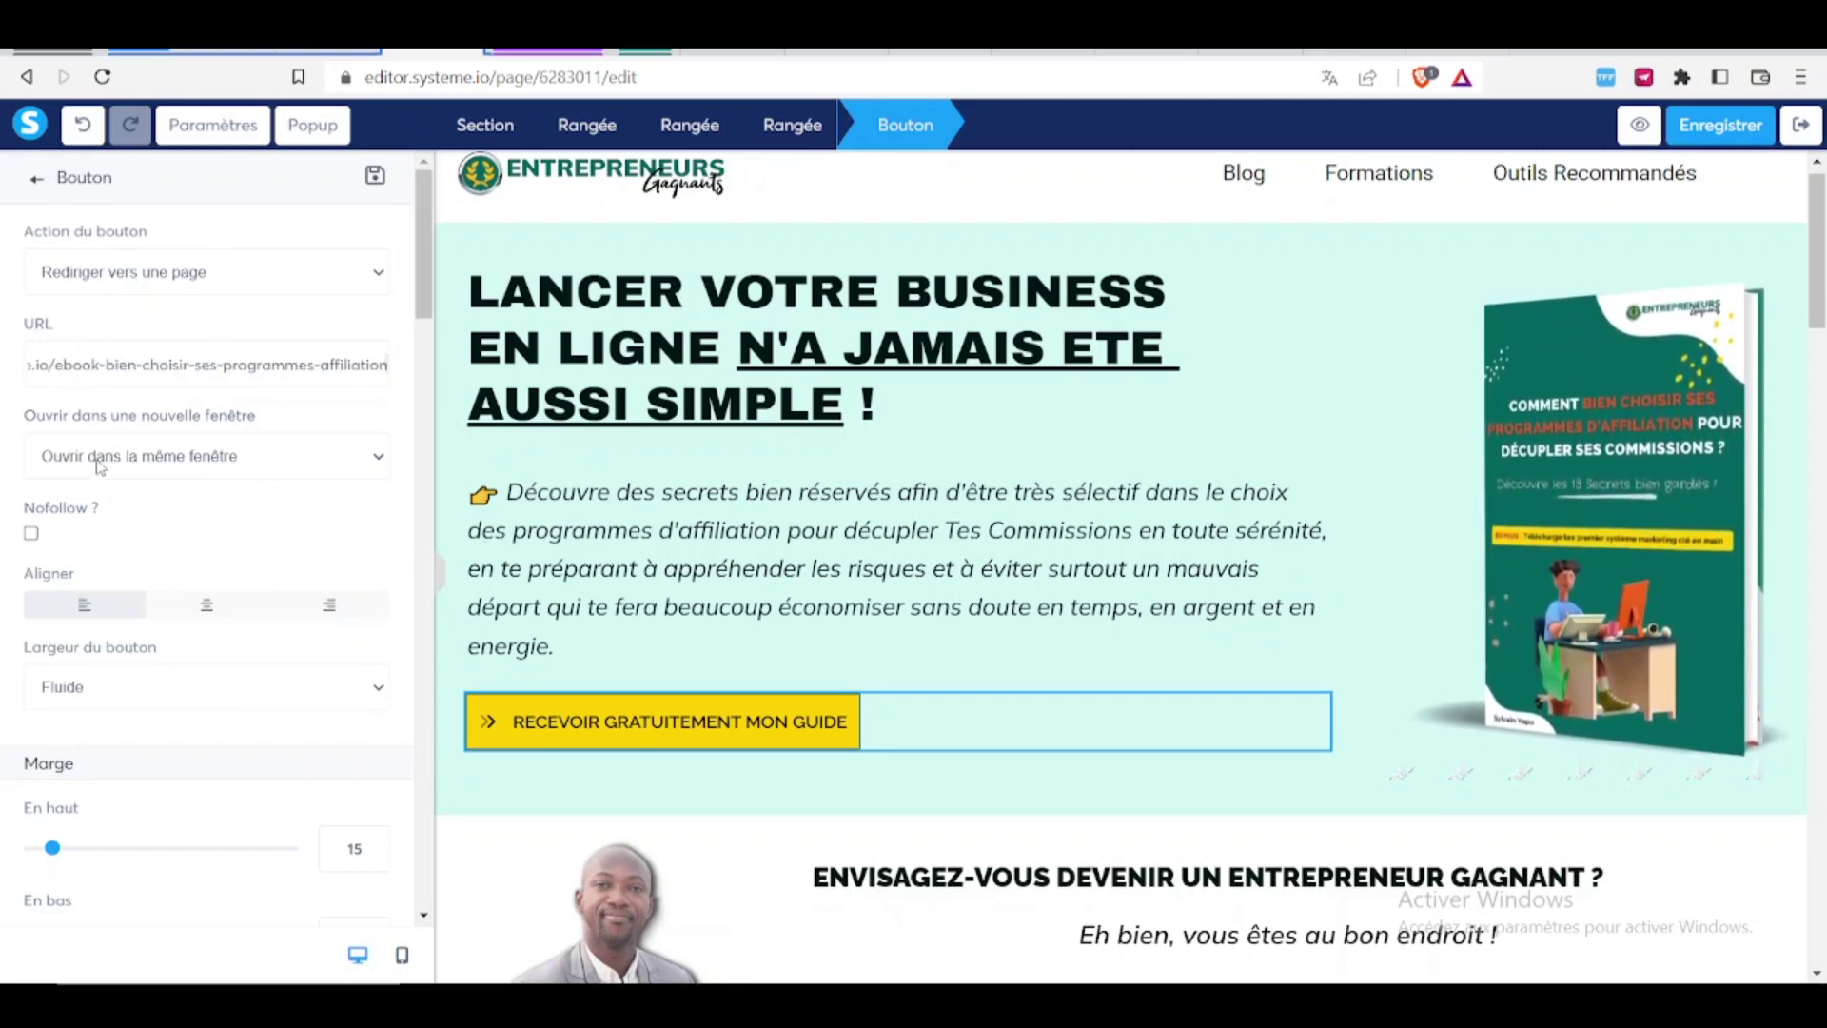
- Set the guide button's link to "Ouvrir dans une nouvelle fenêtre" and save the page
left_click(143, 461)
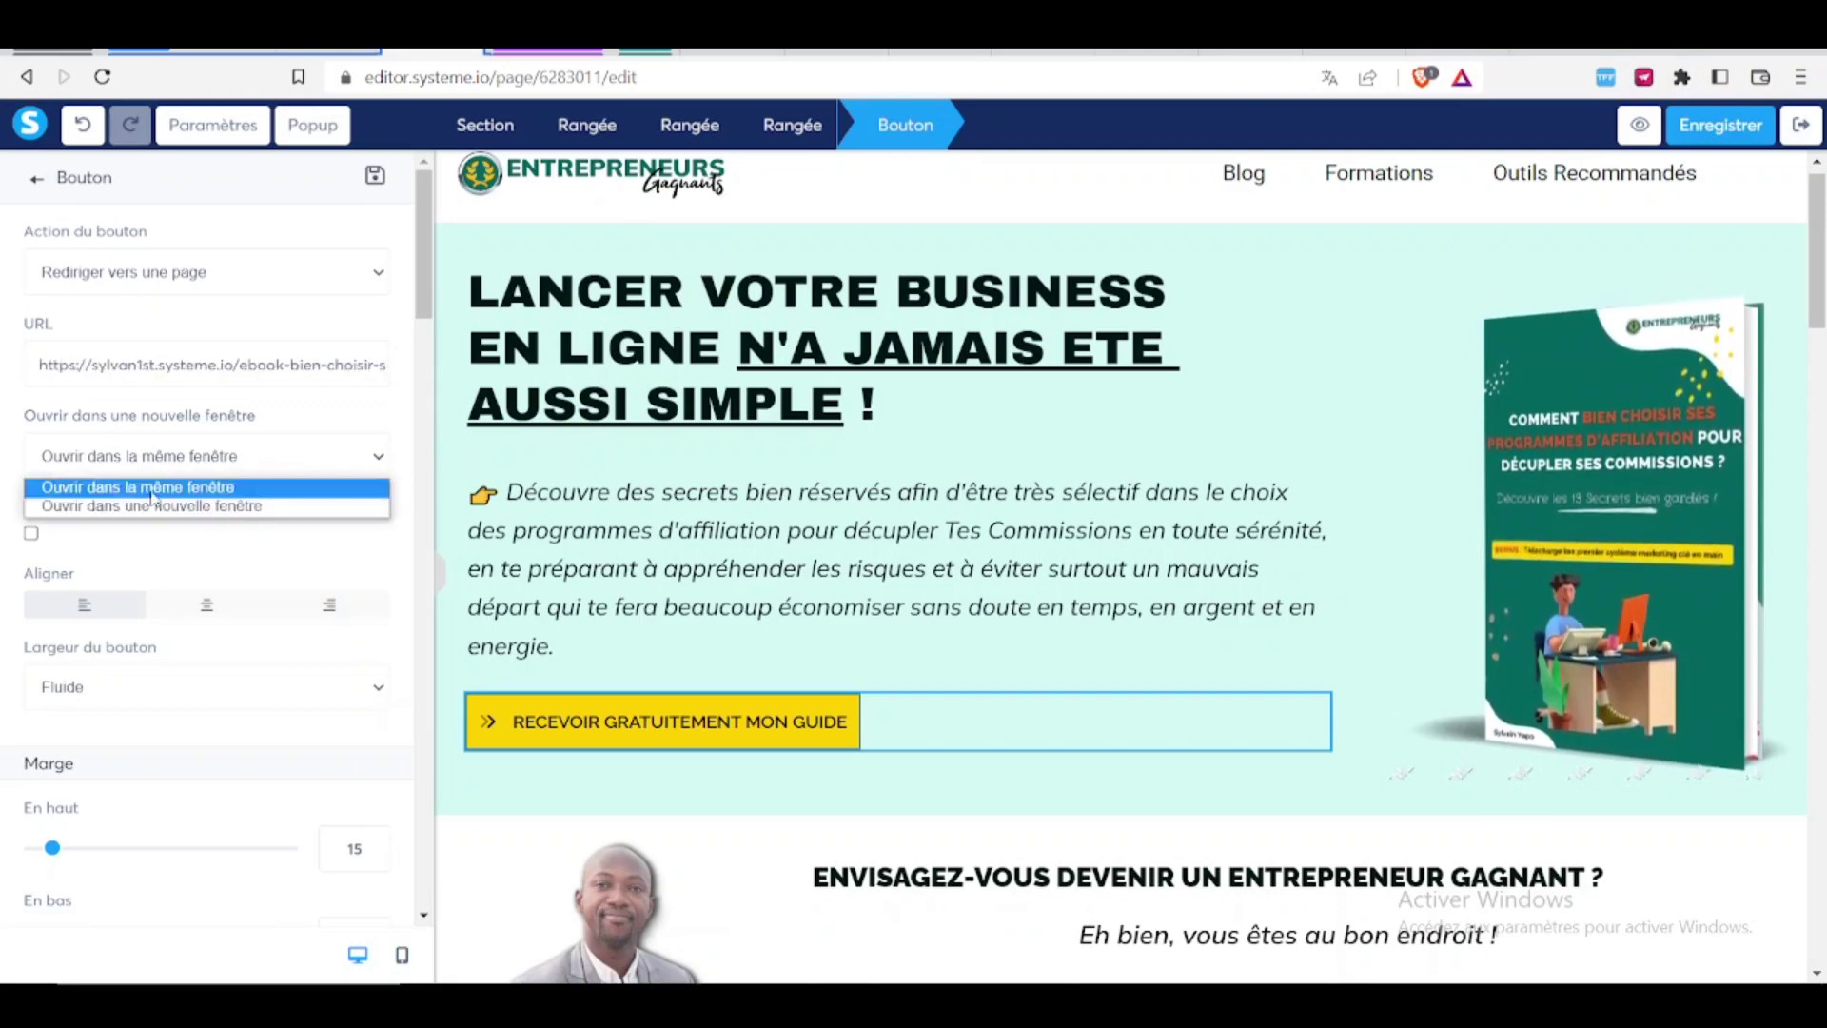
left_click(152, 506)
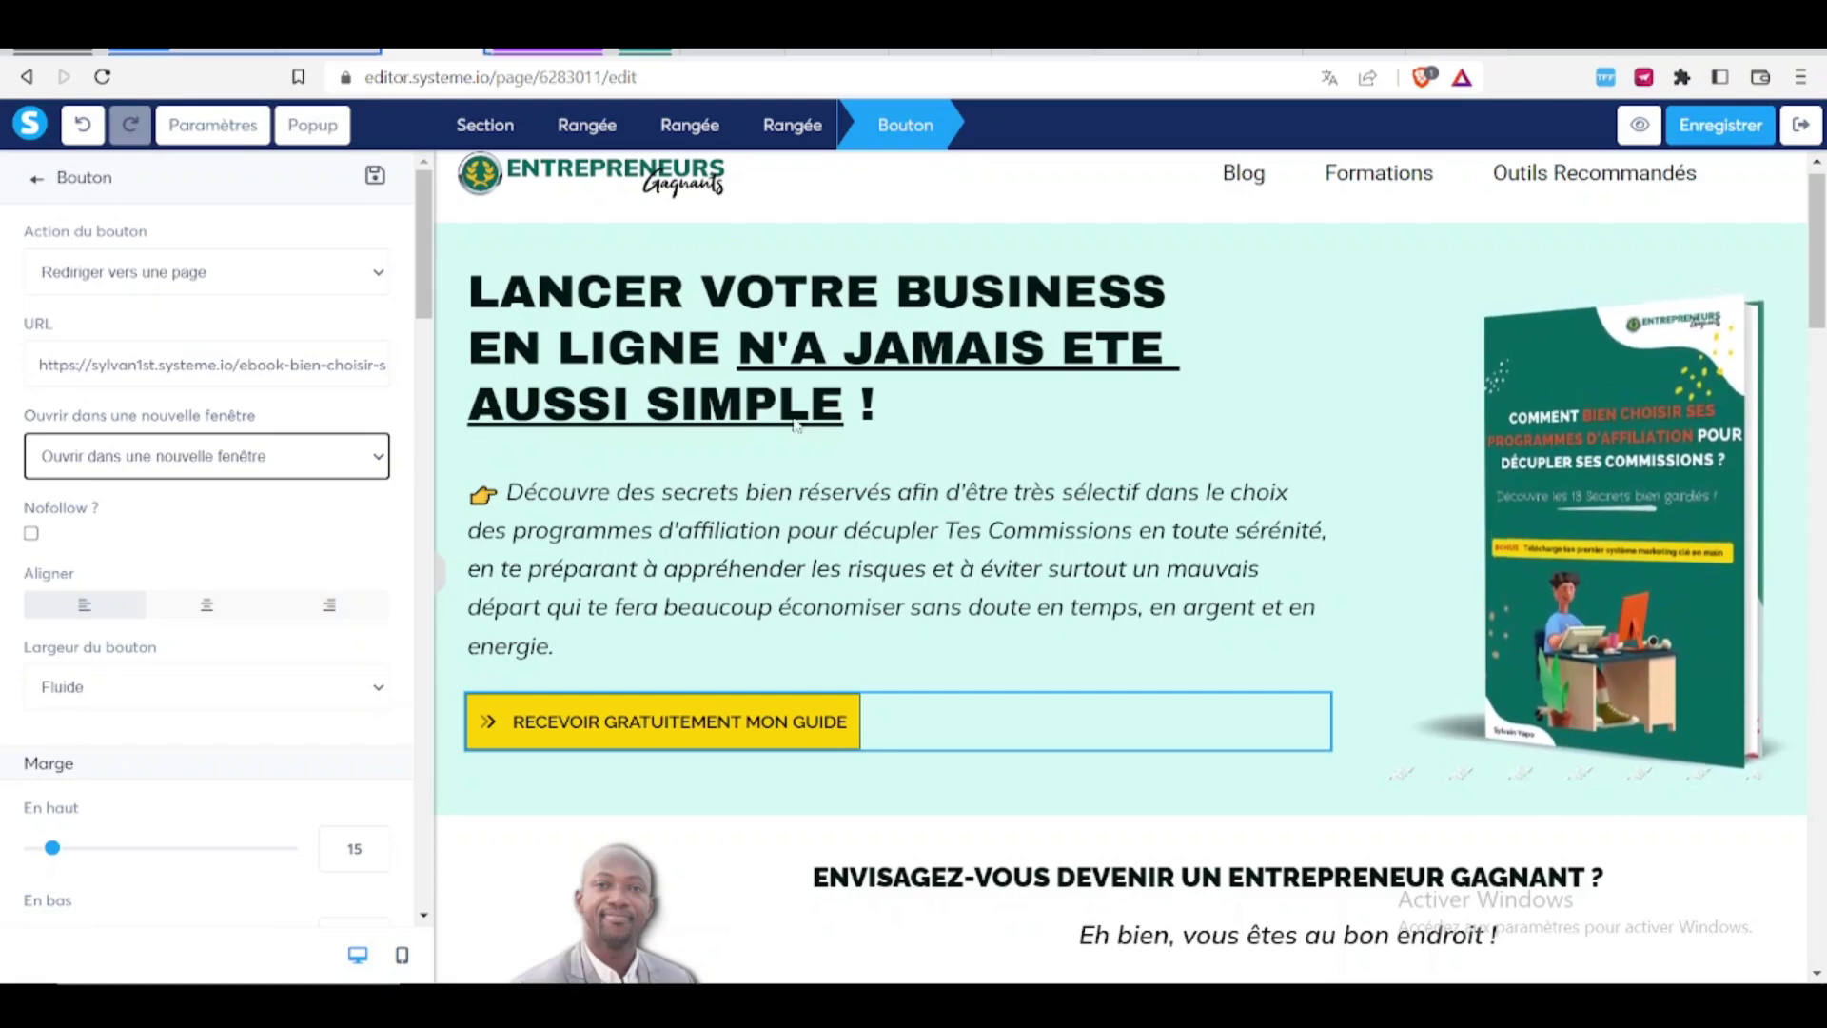
left_click(1727, 133)
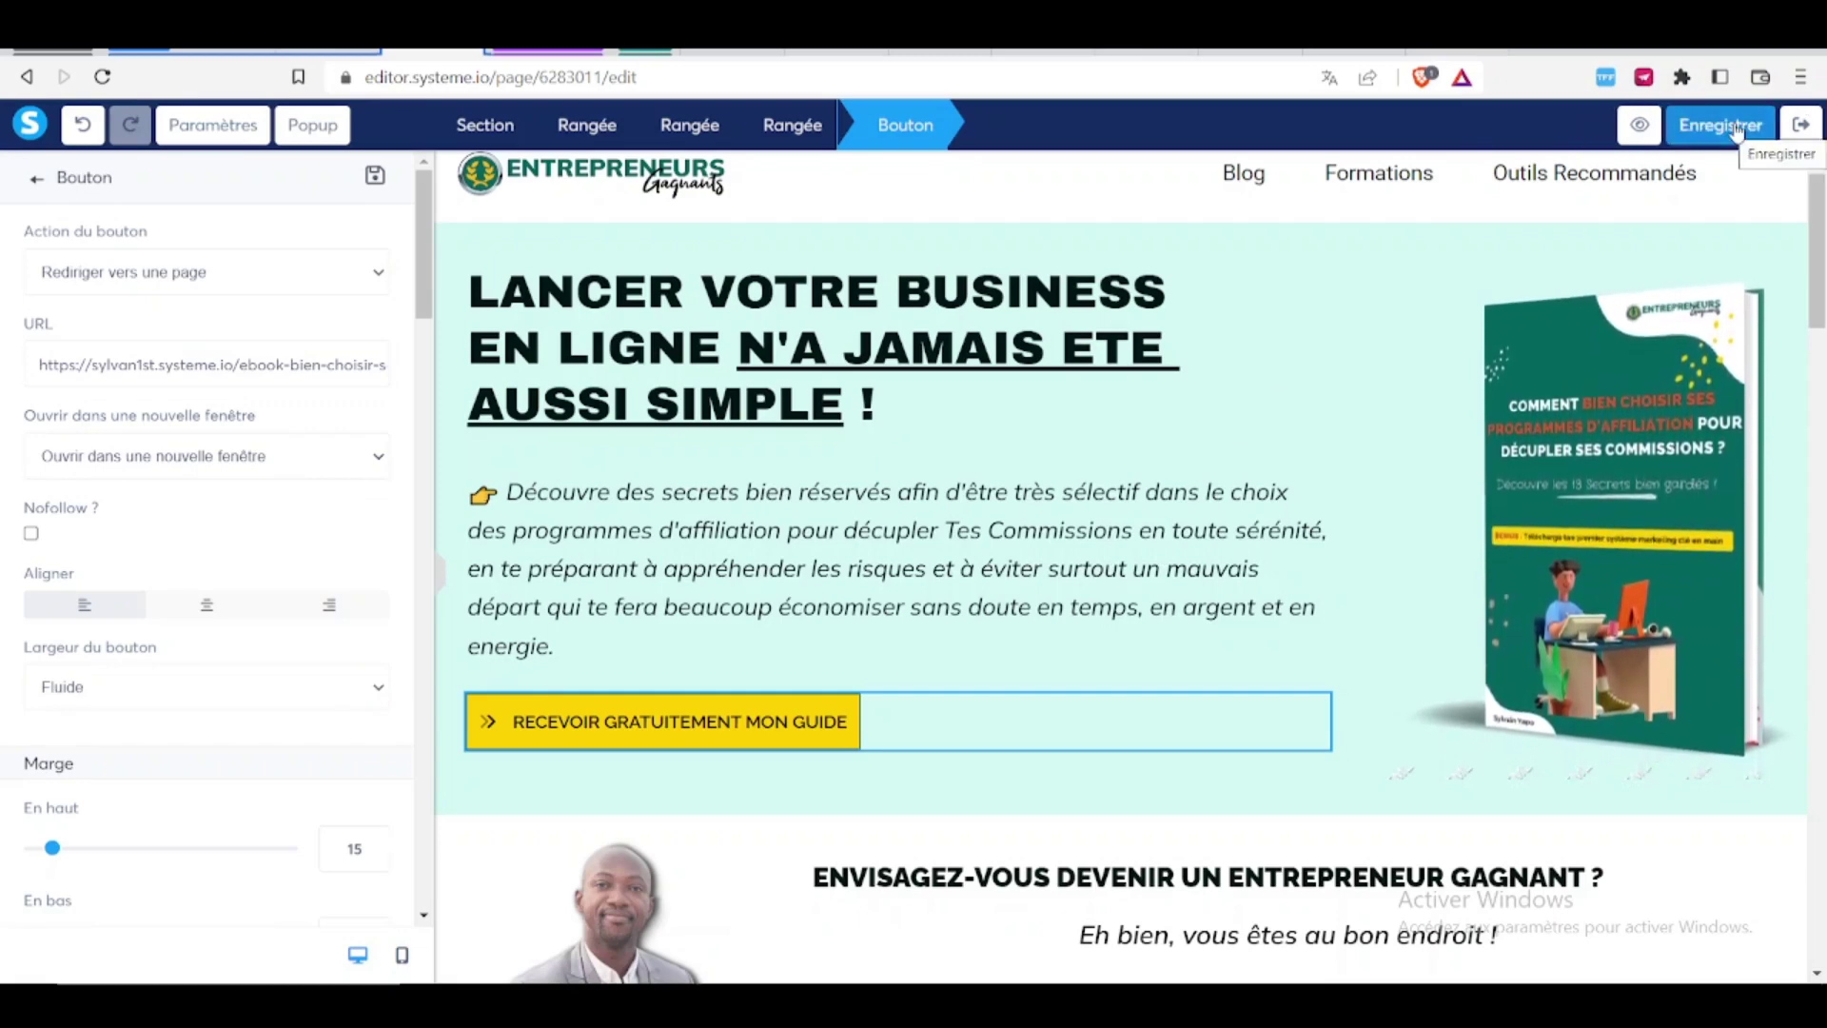
- Preview the blog page and test the link of the "RECEVOIR GRATUITEMENT MON GUIDE" button
left_click(1633, 130)
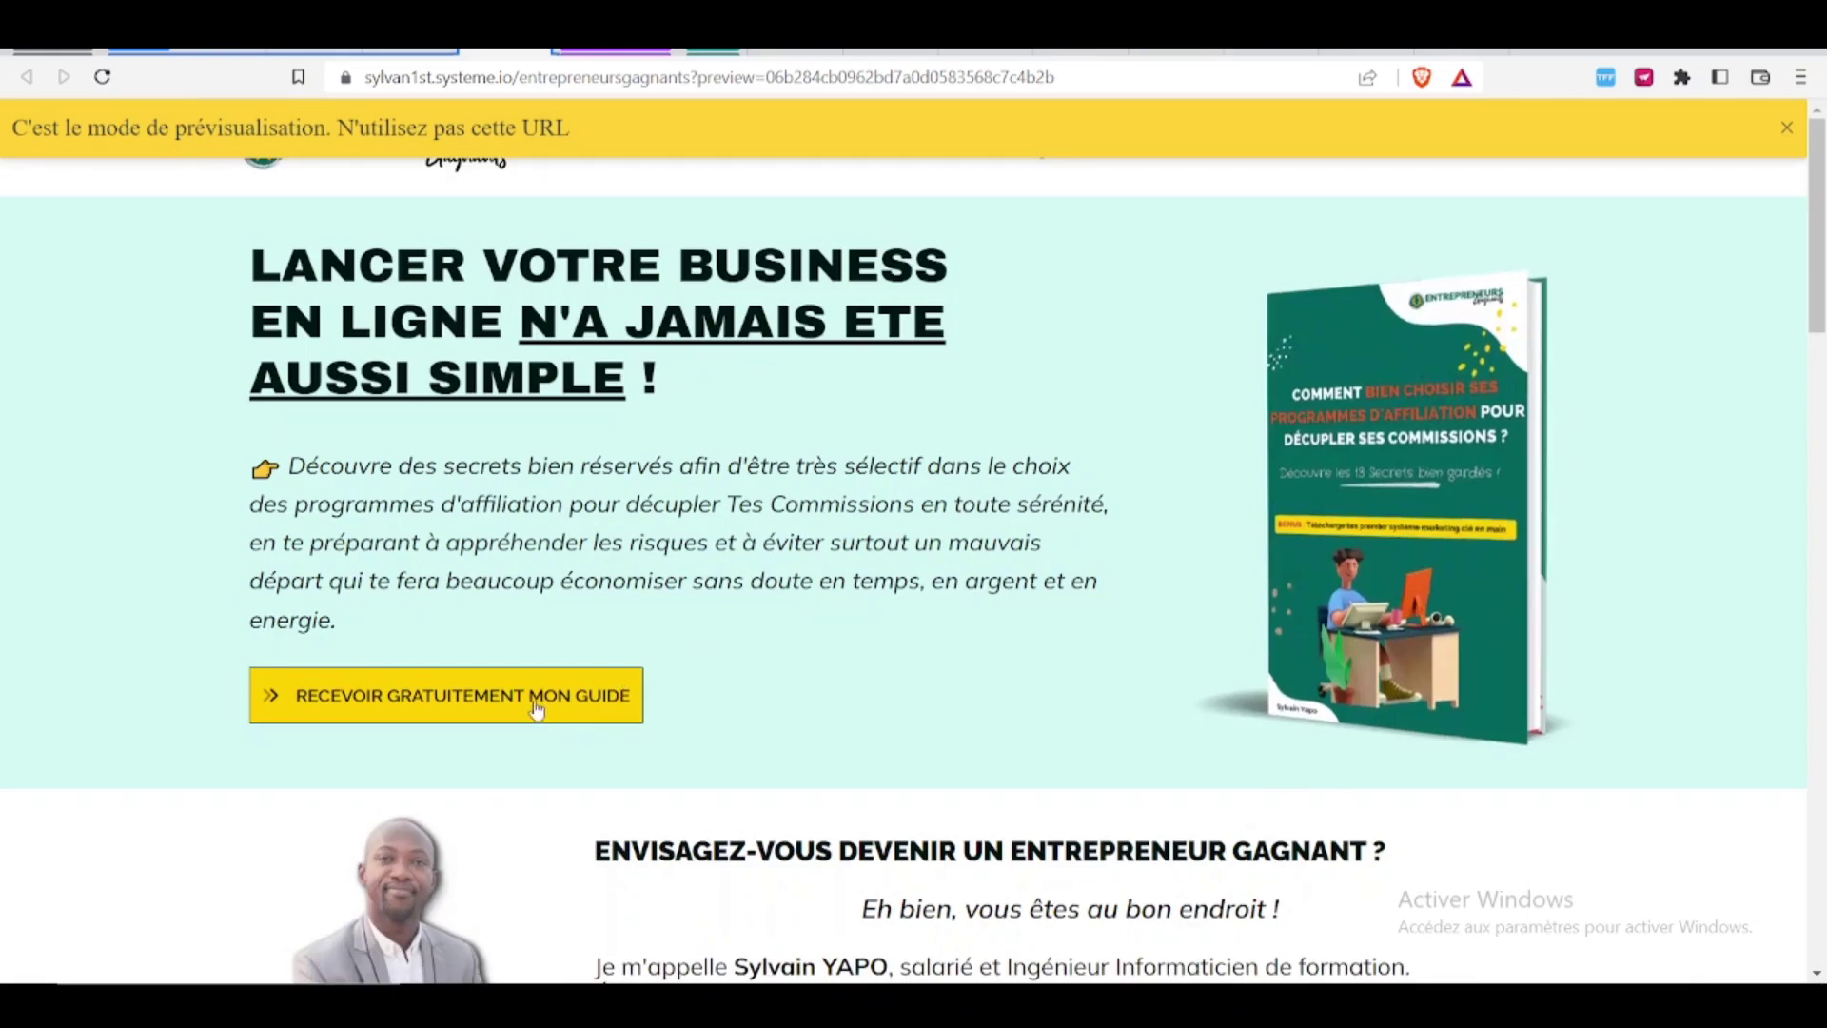
left_click(537, 709)
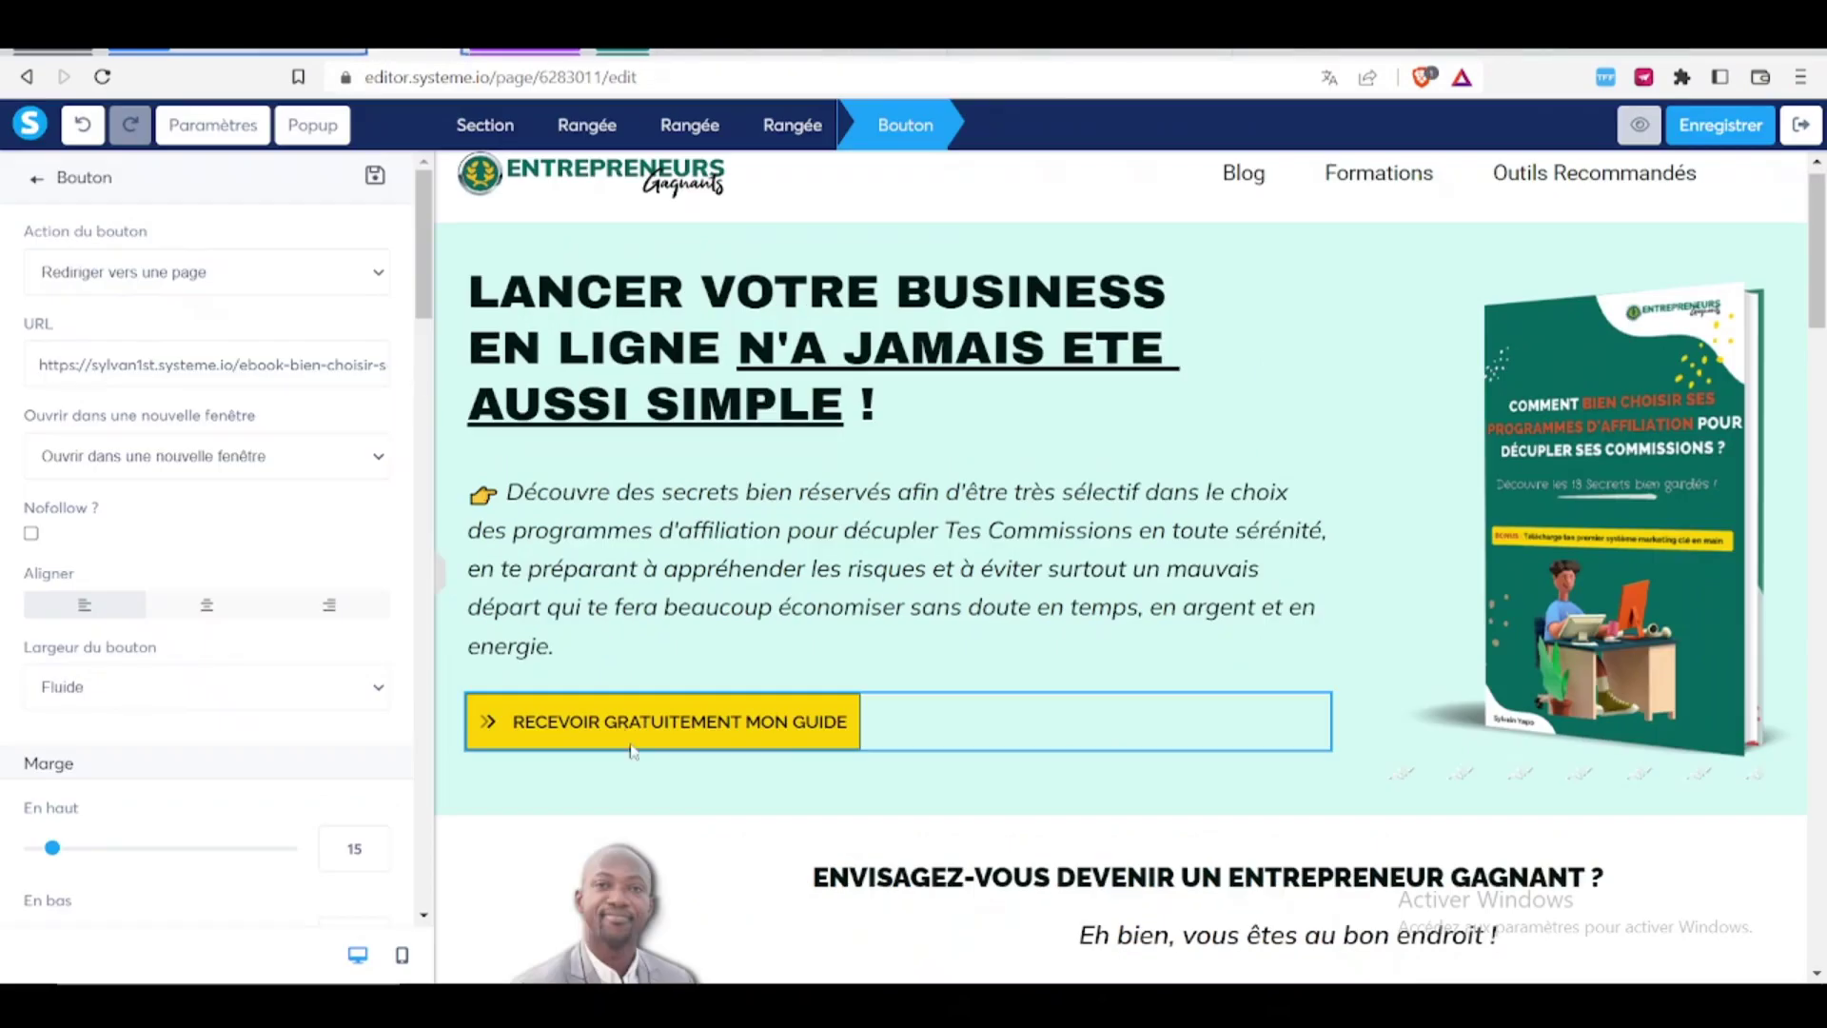
- Link the word "économiser" in the intro paragraph to the copied capture page URL and save the page
left_click(835, 612)
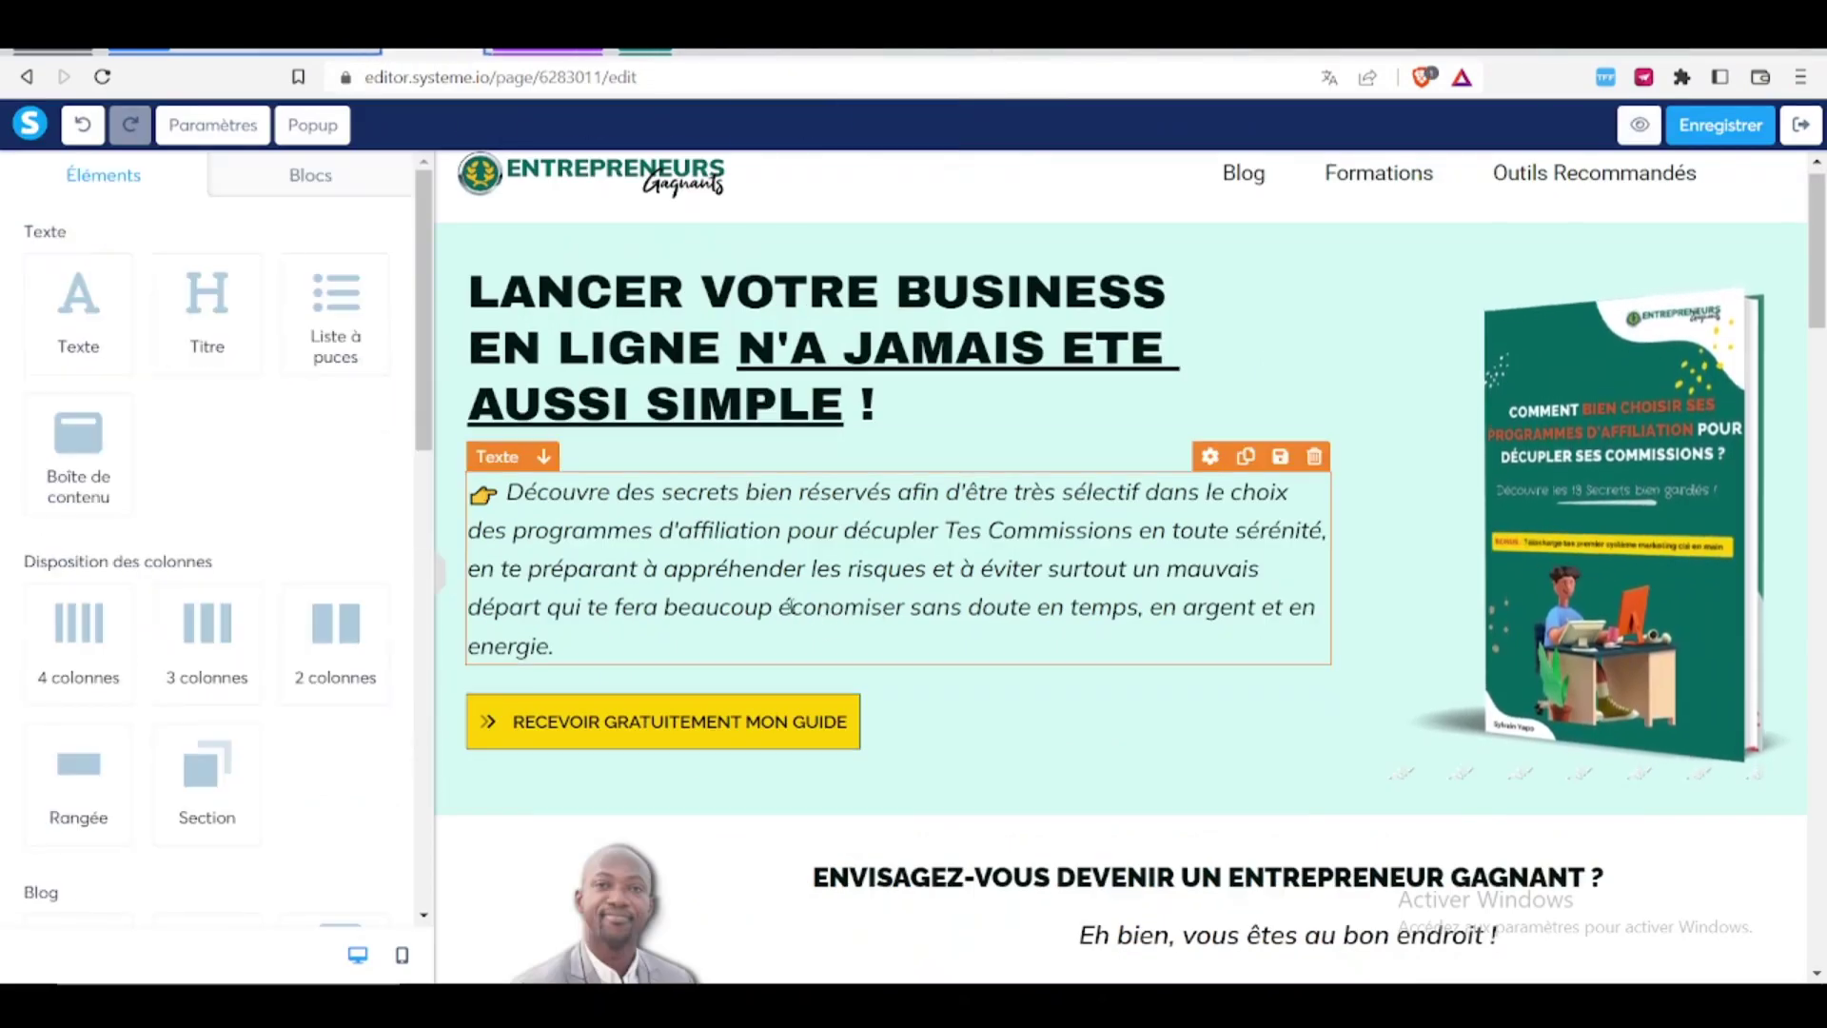
left_click(788, 606)
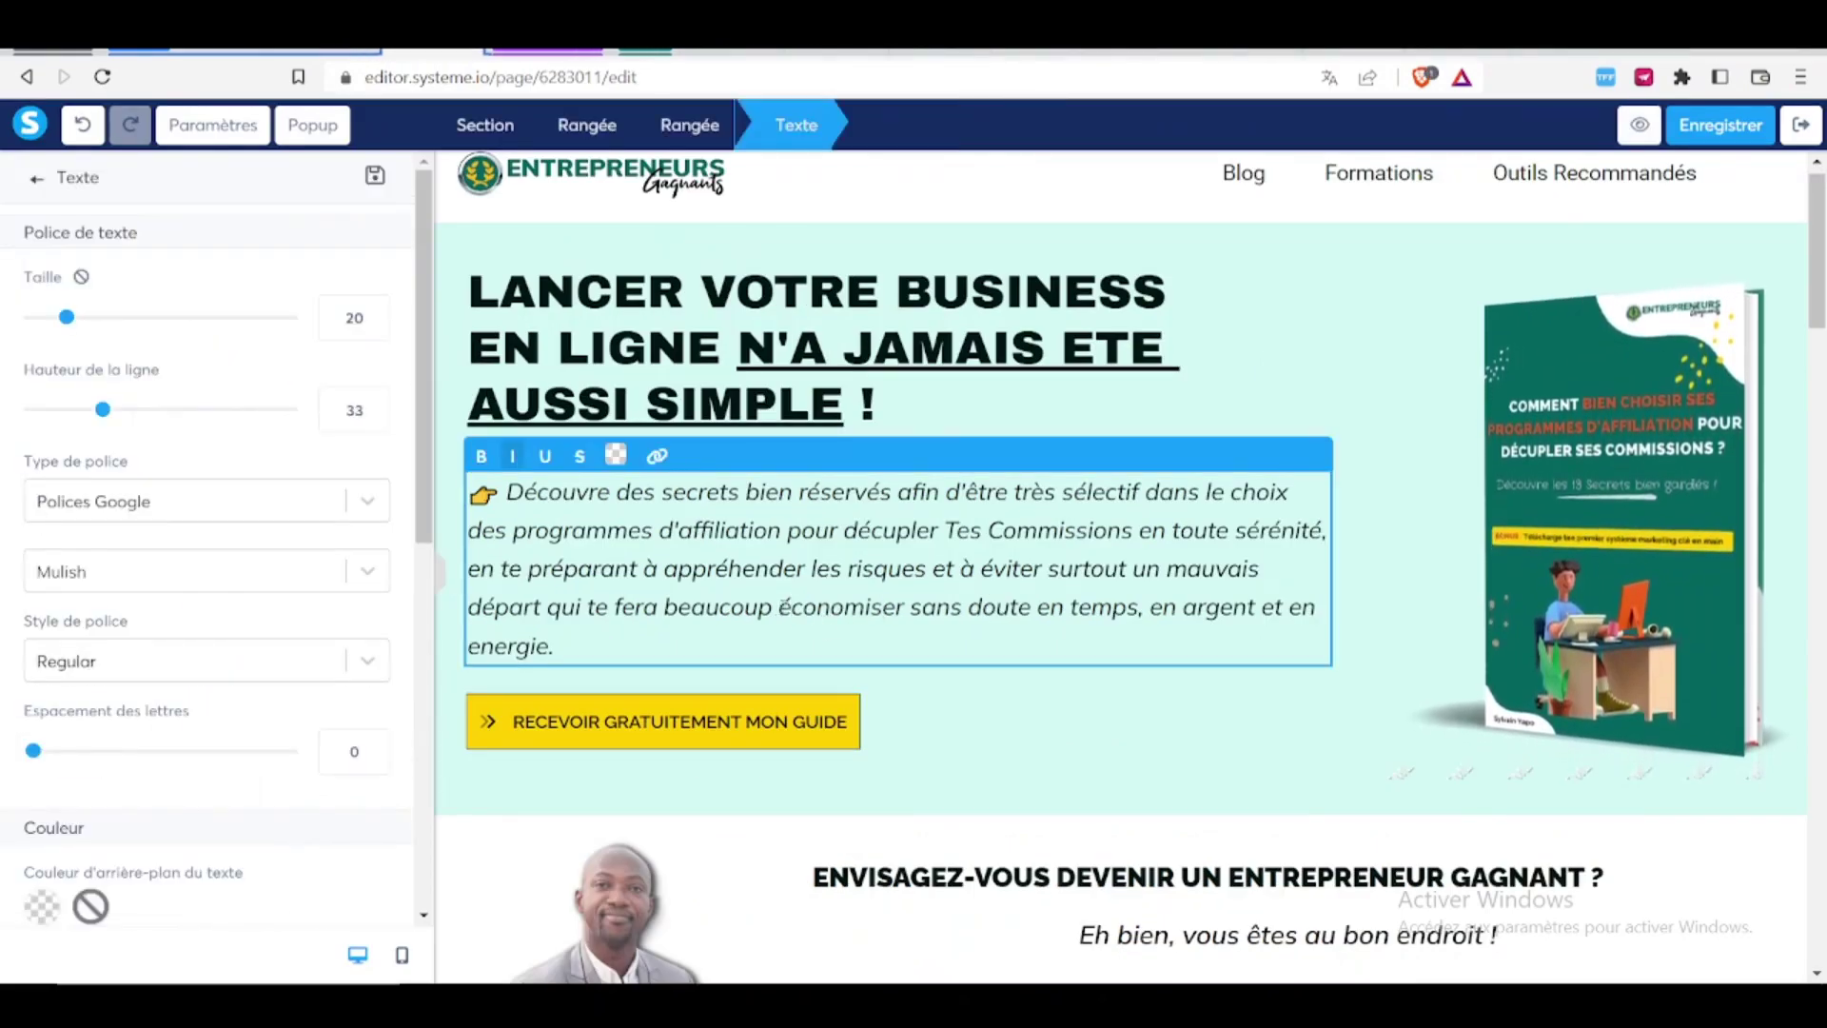
left_click_drag(779, 607, 905, 606)
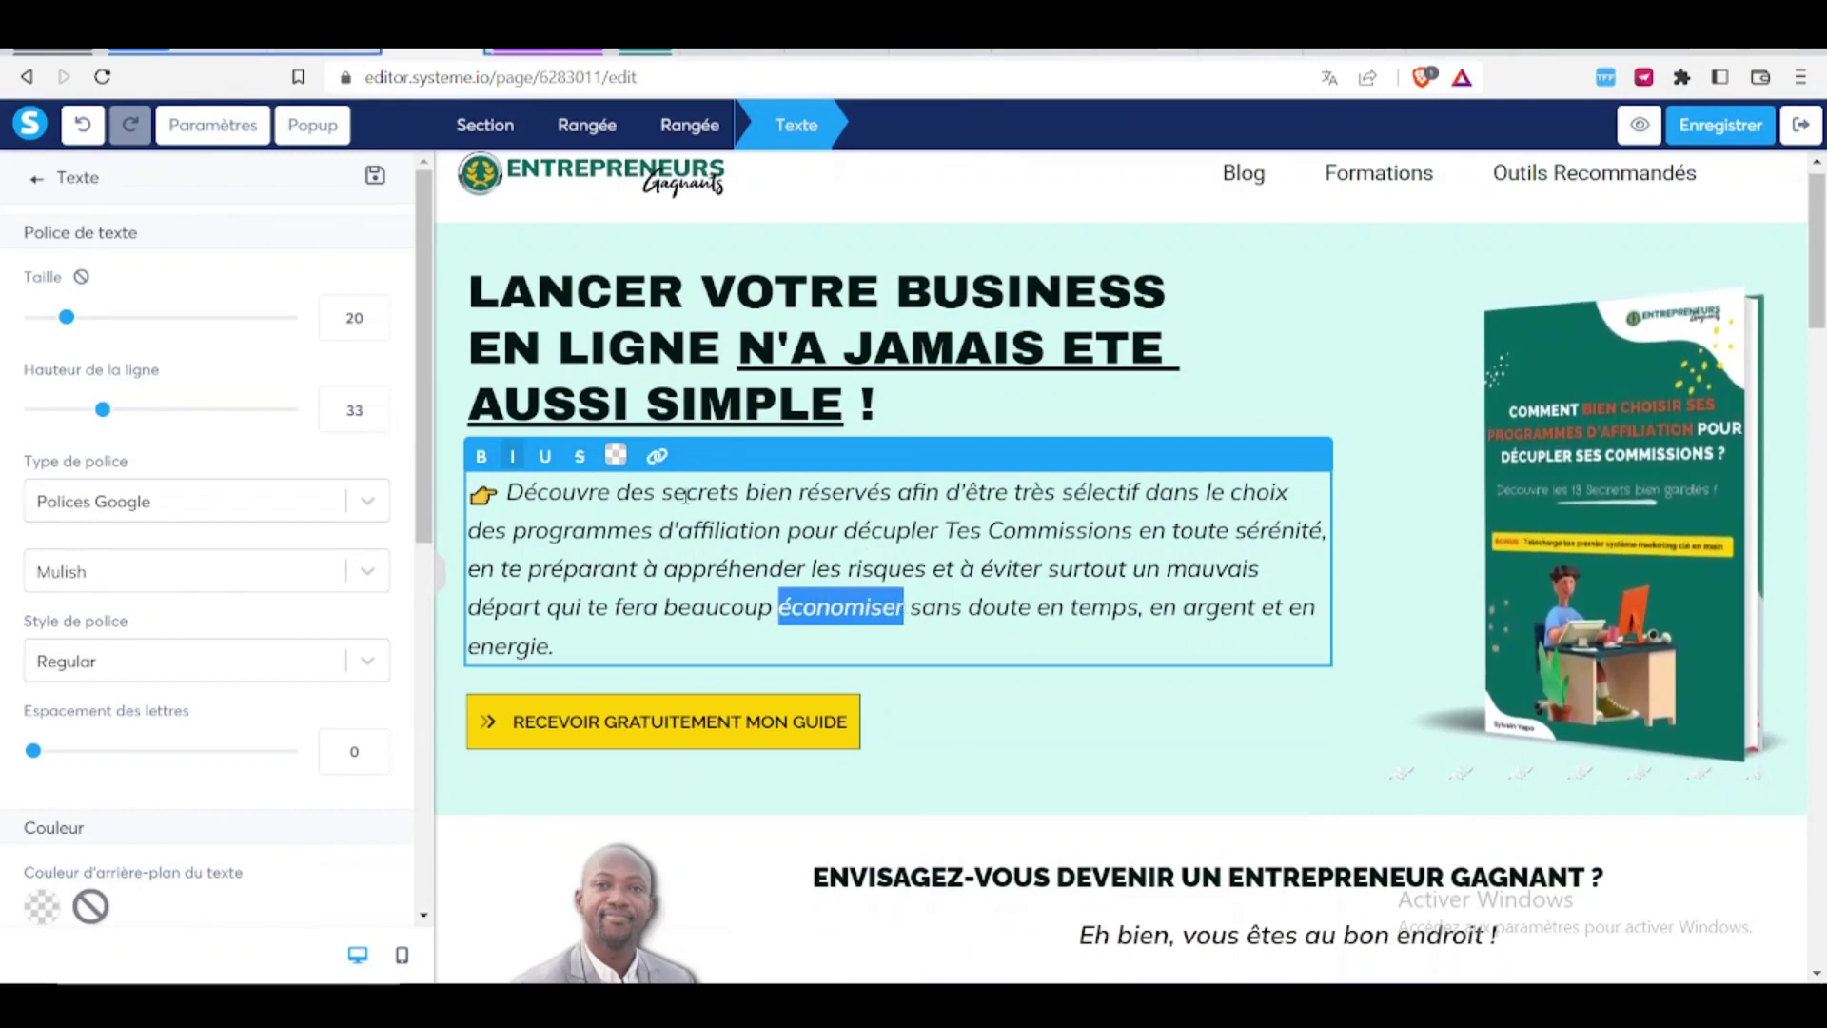
left_click(658, 457)
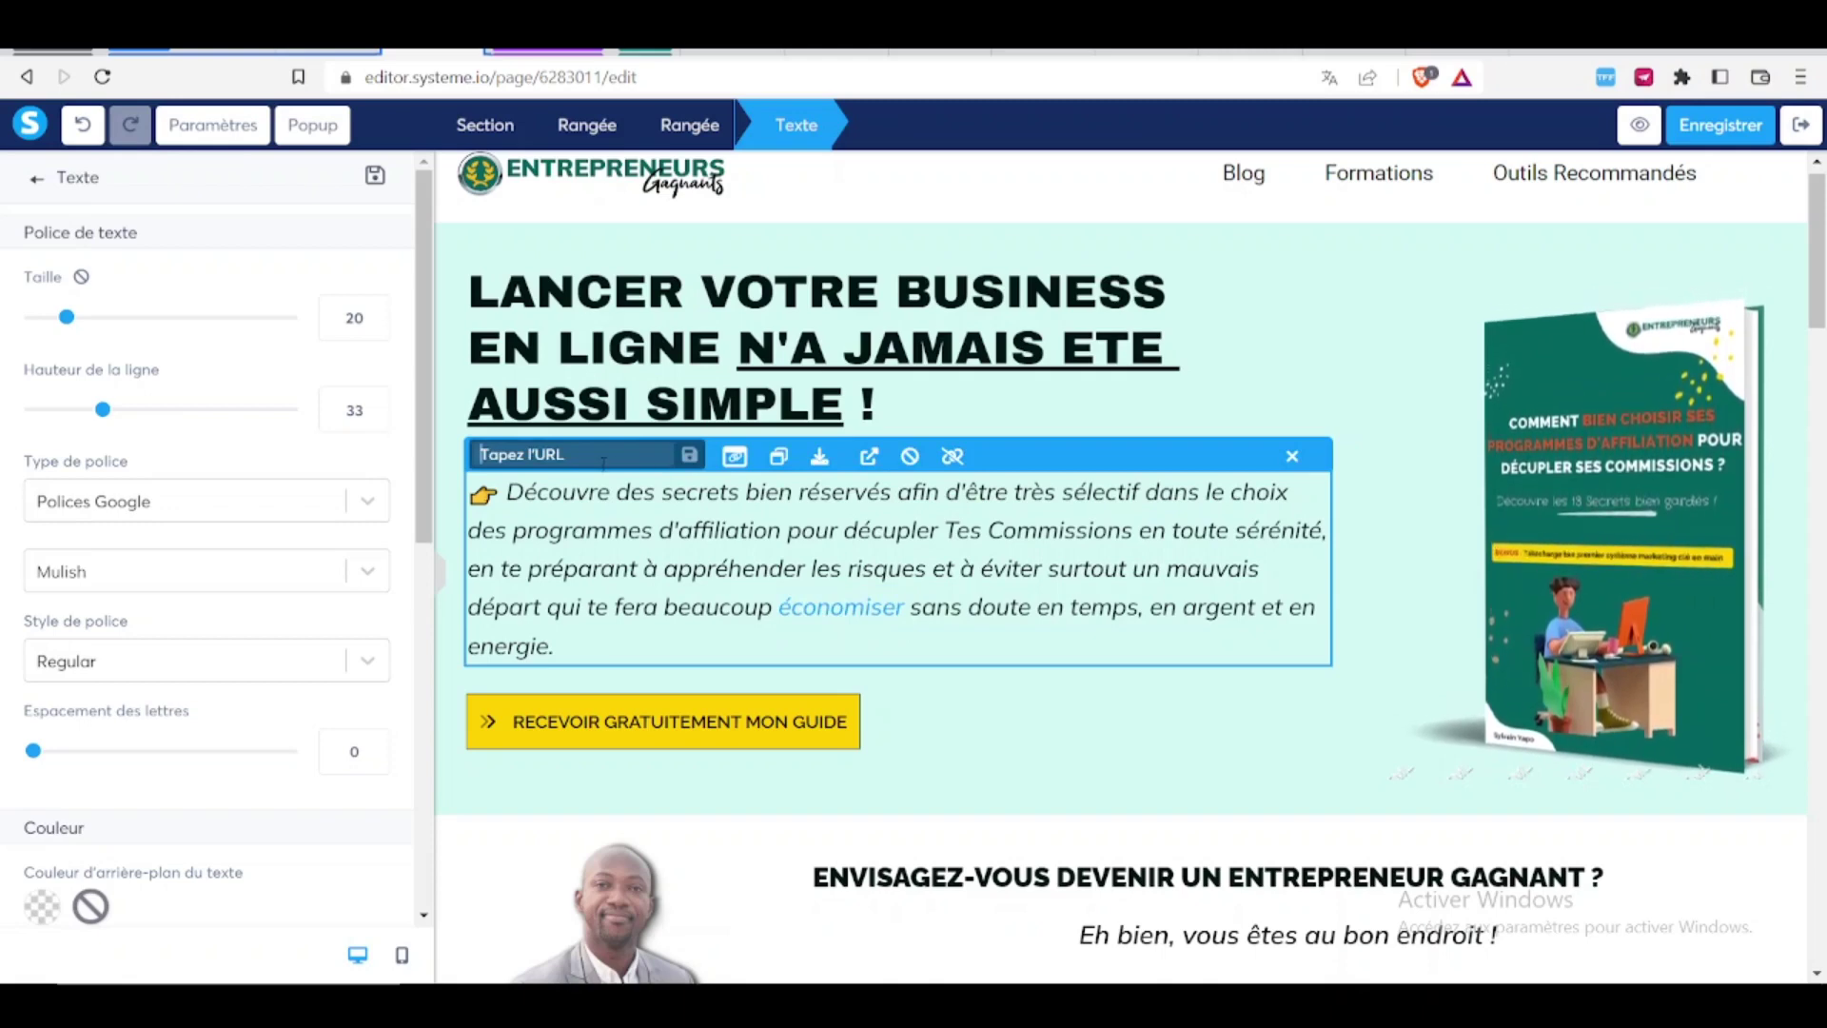
key("ctrl+v")
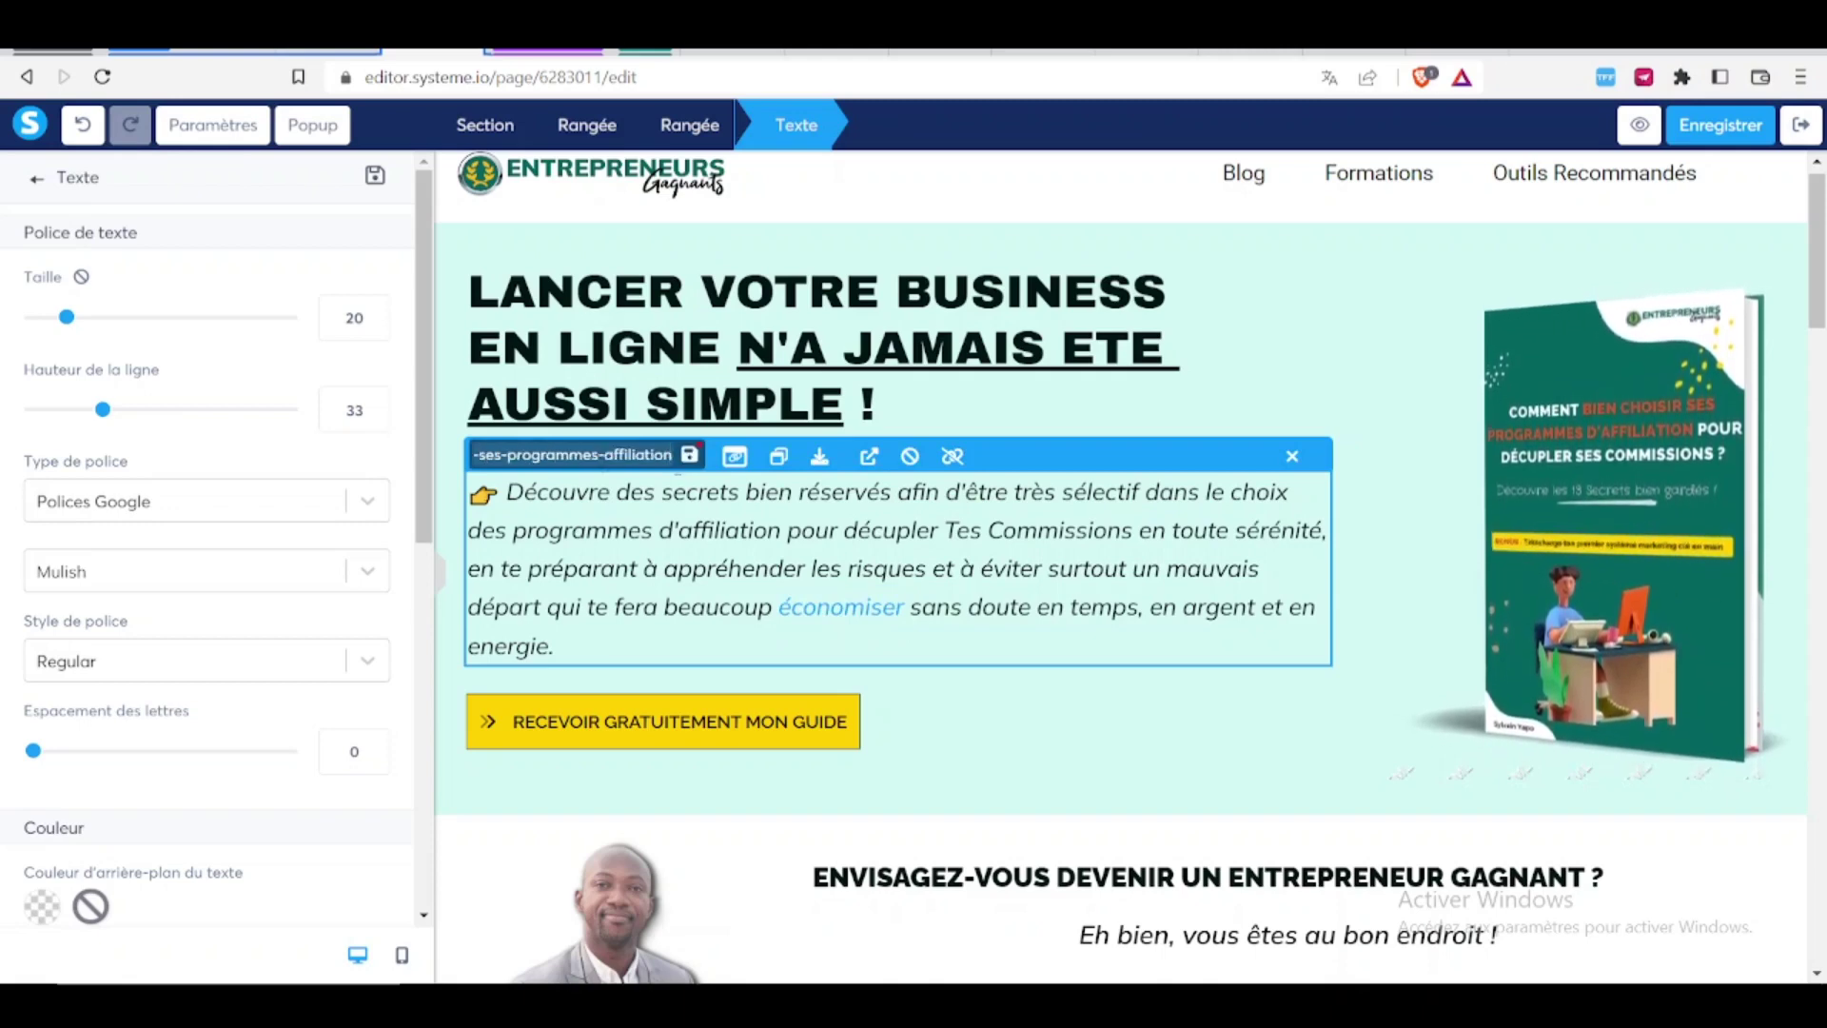
left_click(689, 456)
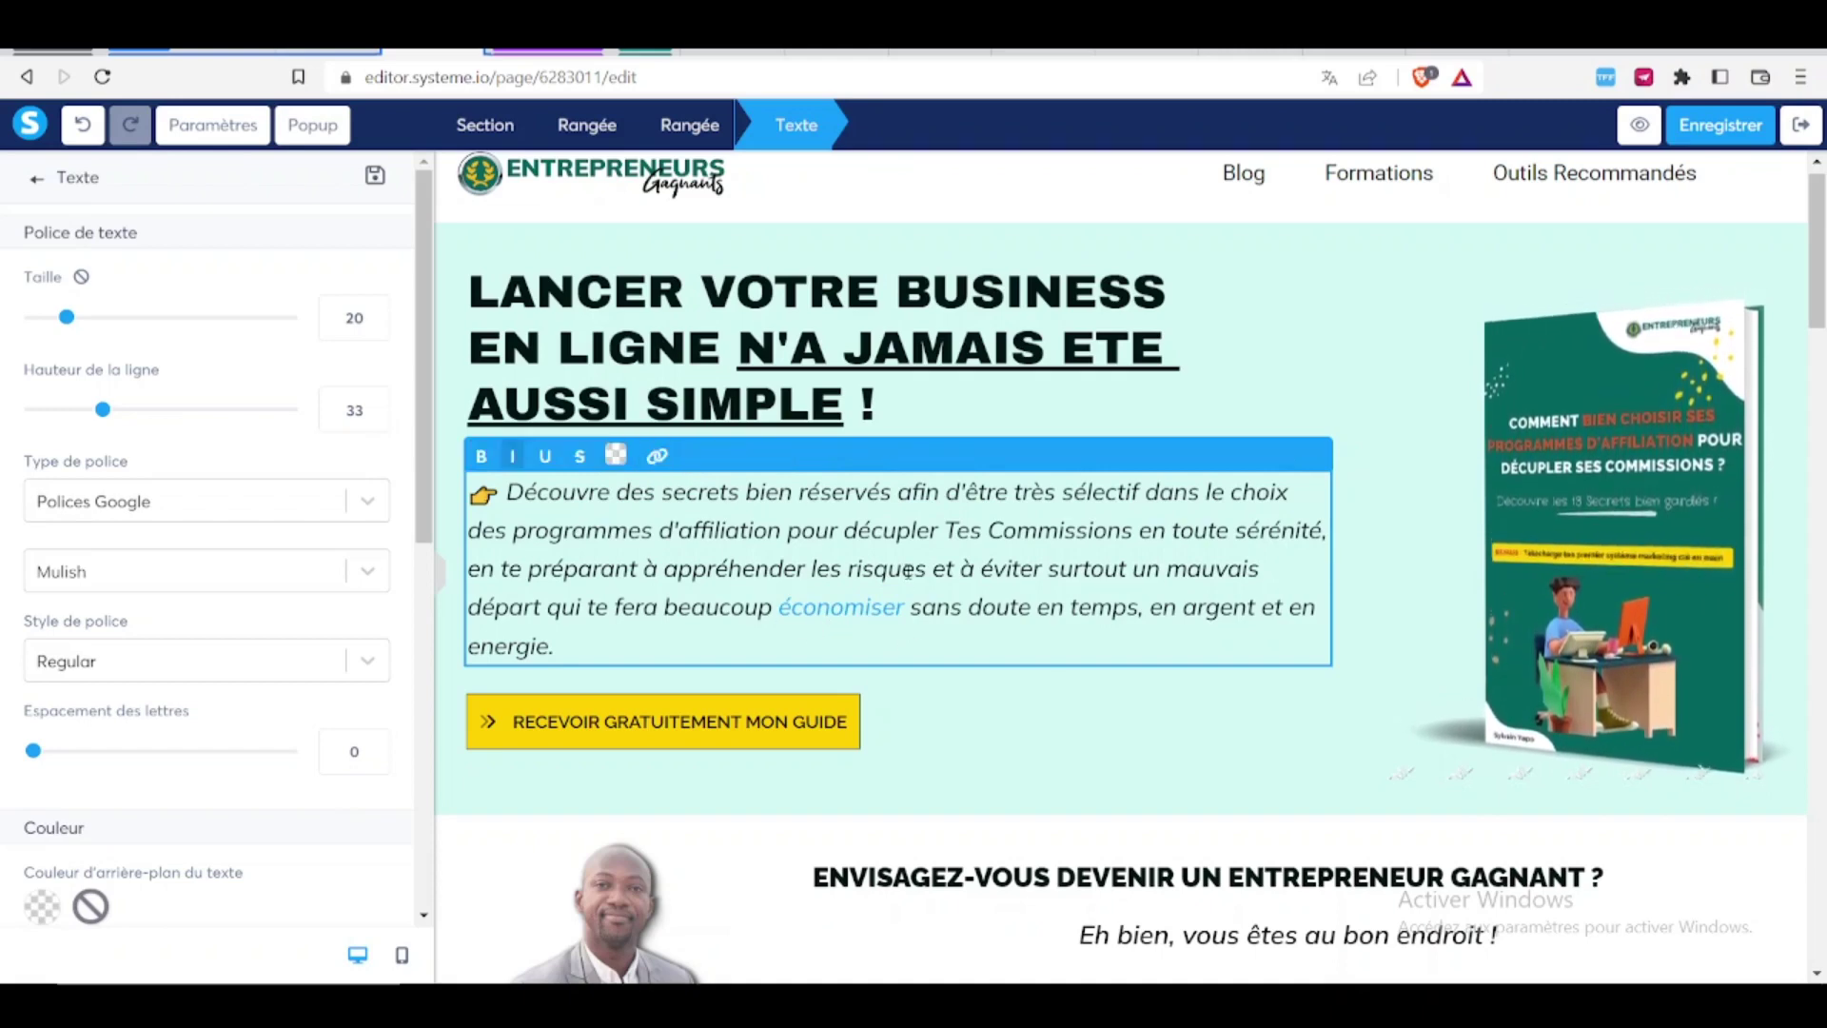
left_click(828, 609)
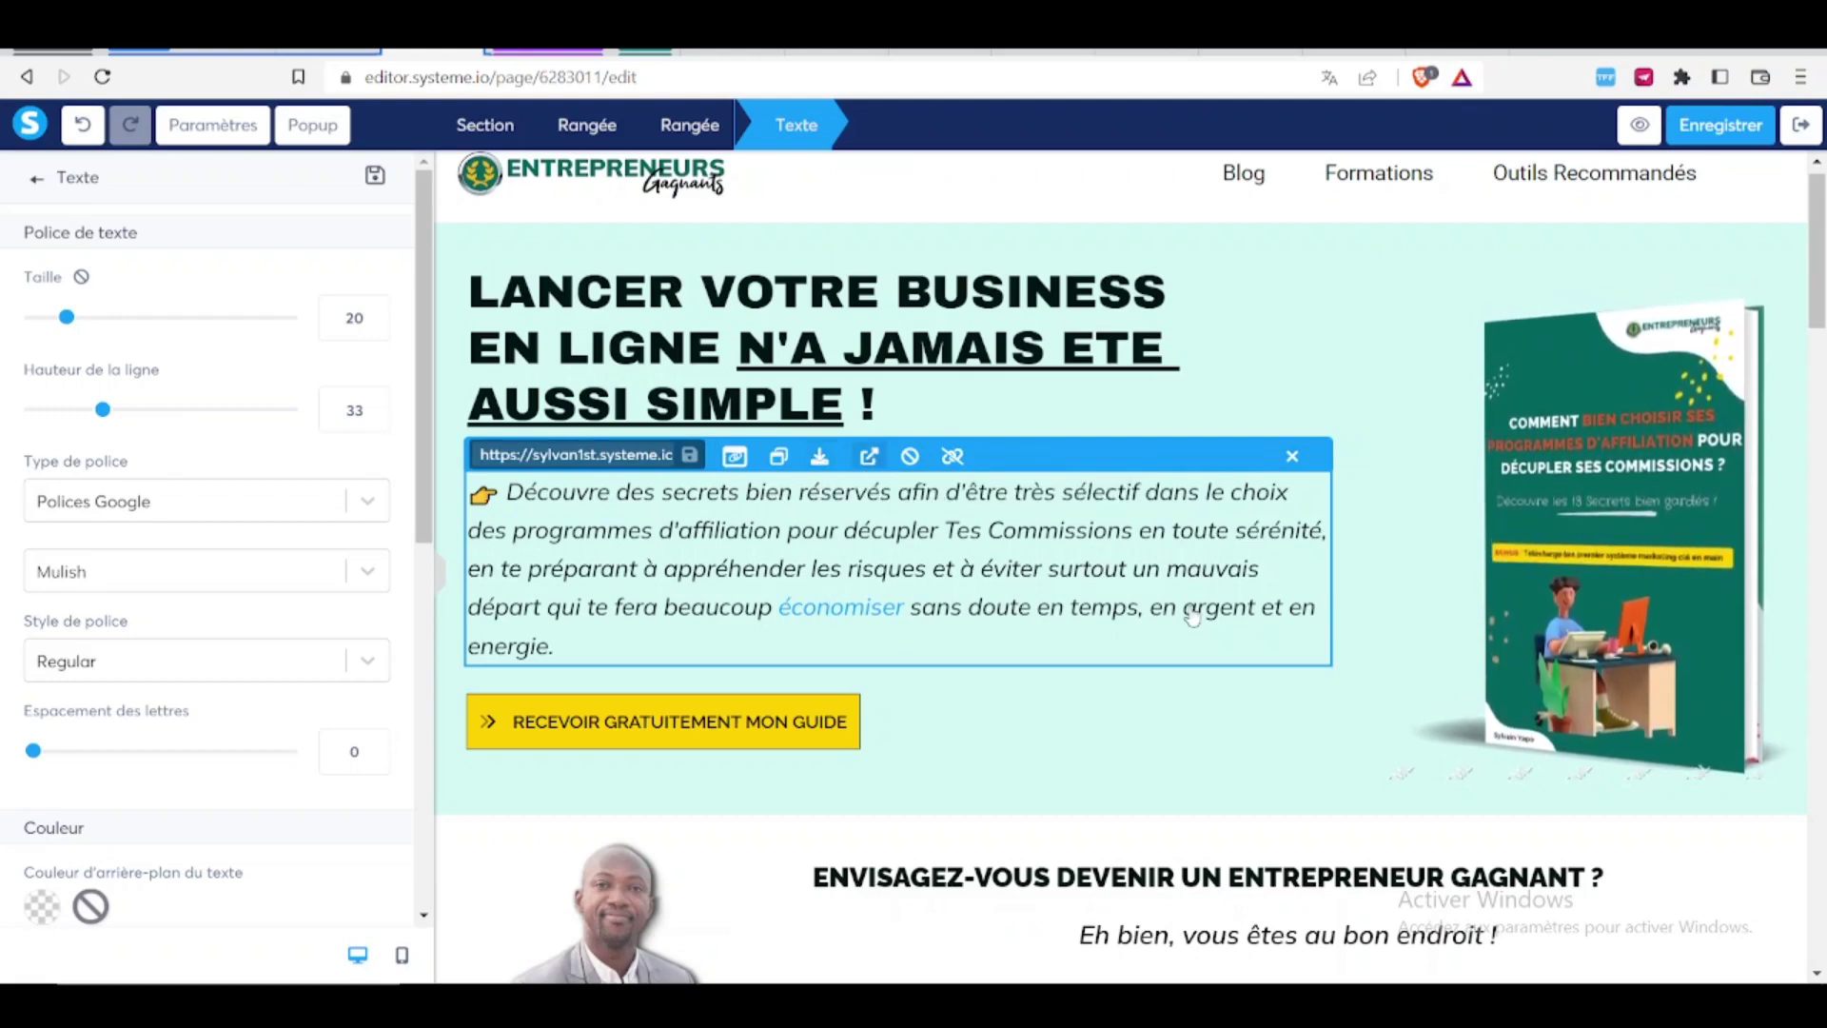
left_click(1689, 130)
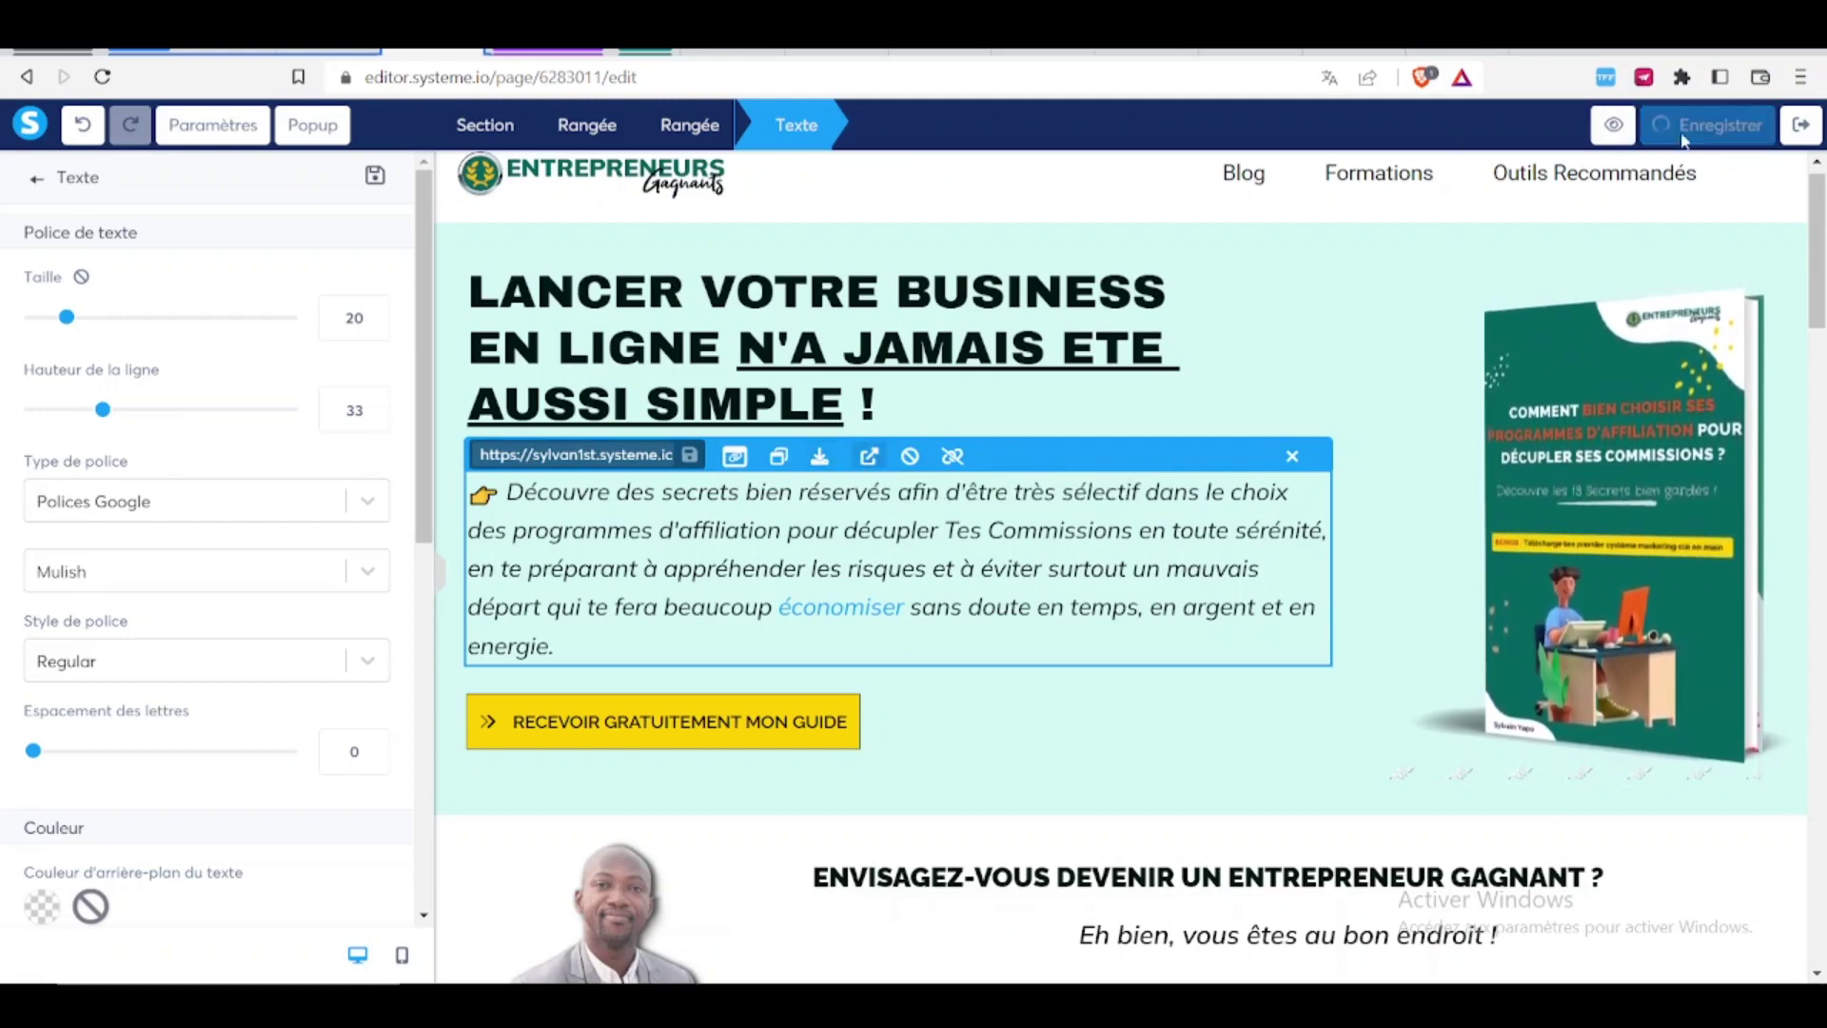
- Preview the blog page, test the "économiser" text link, and return to the preview
left_click(1639, 127)
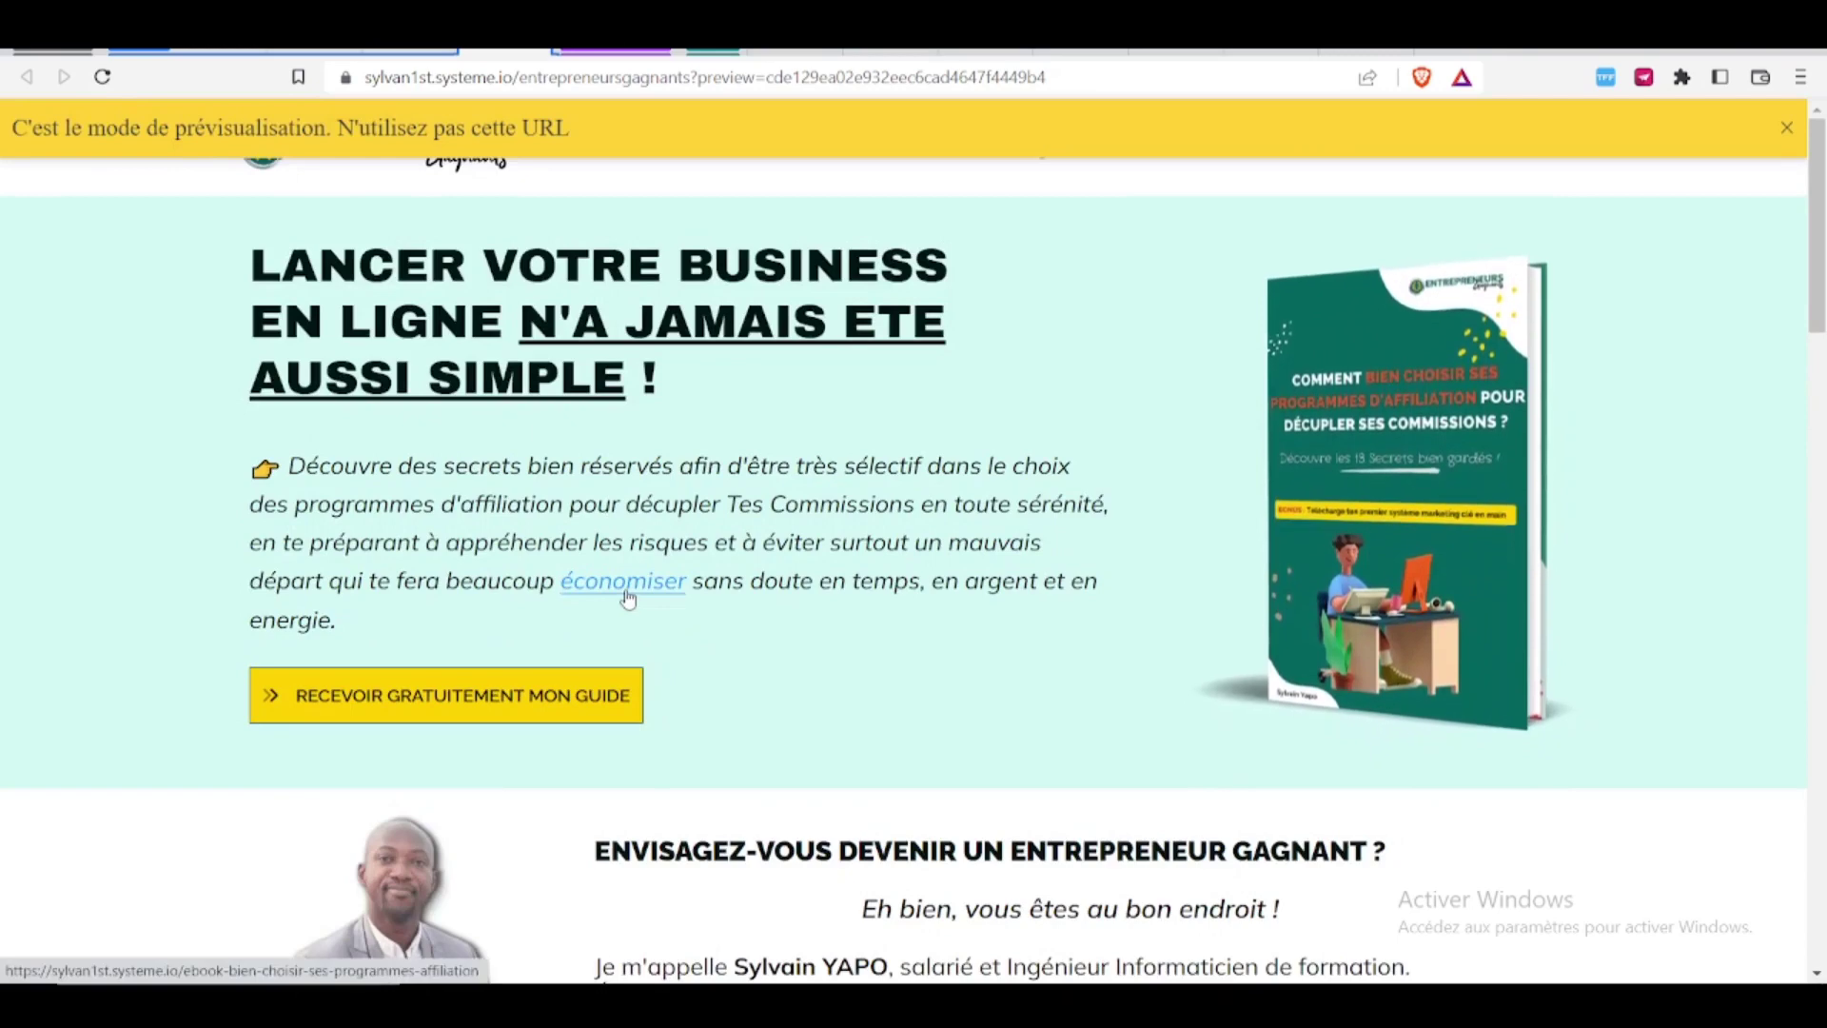
left_click(627, 596)
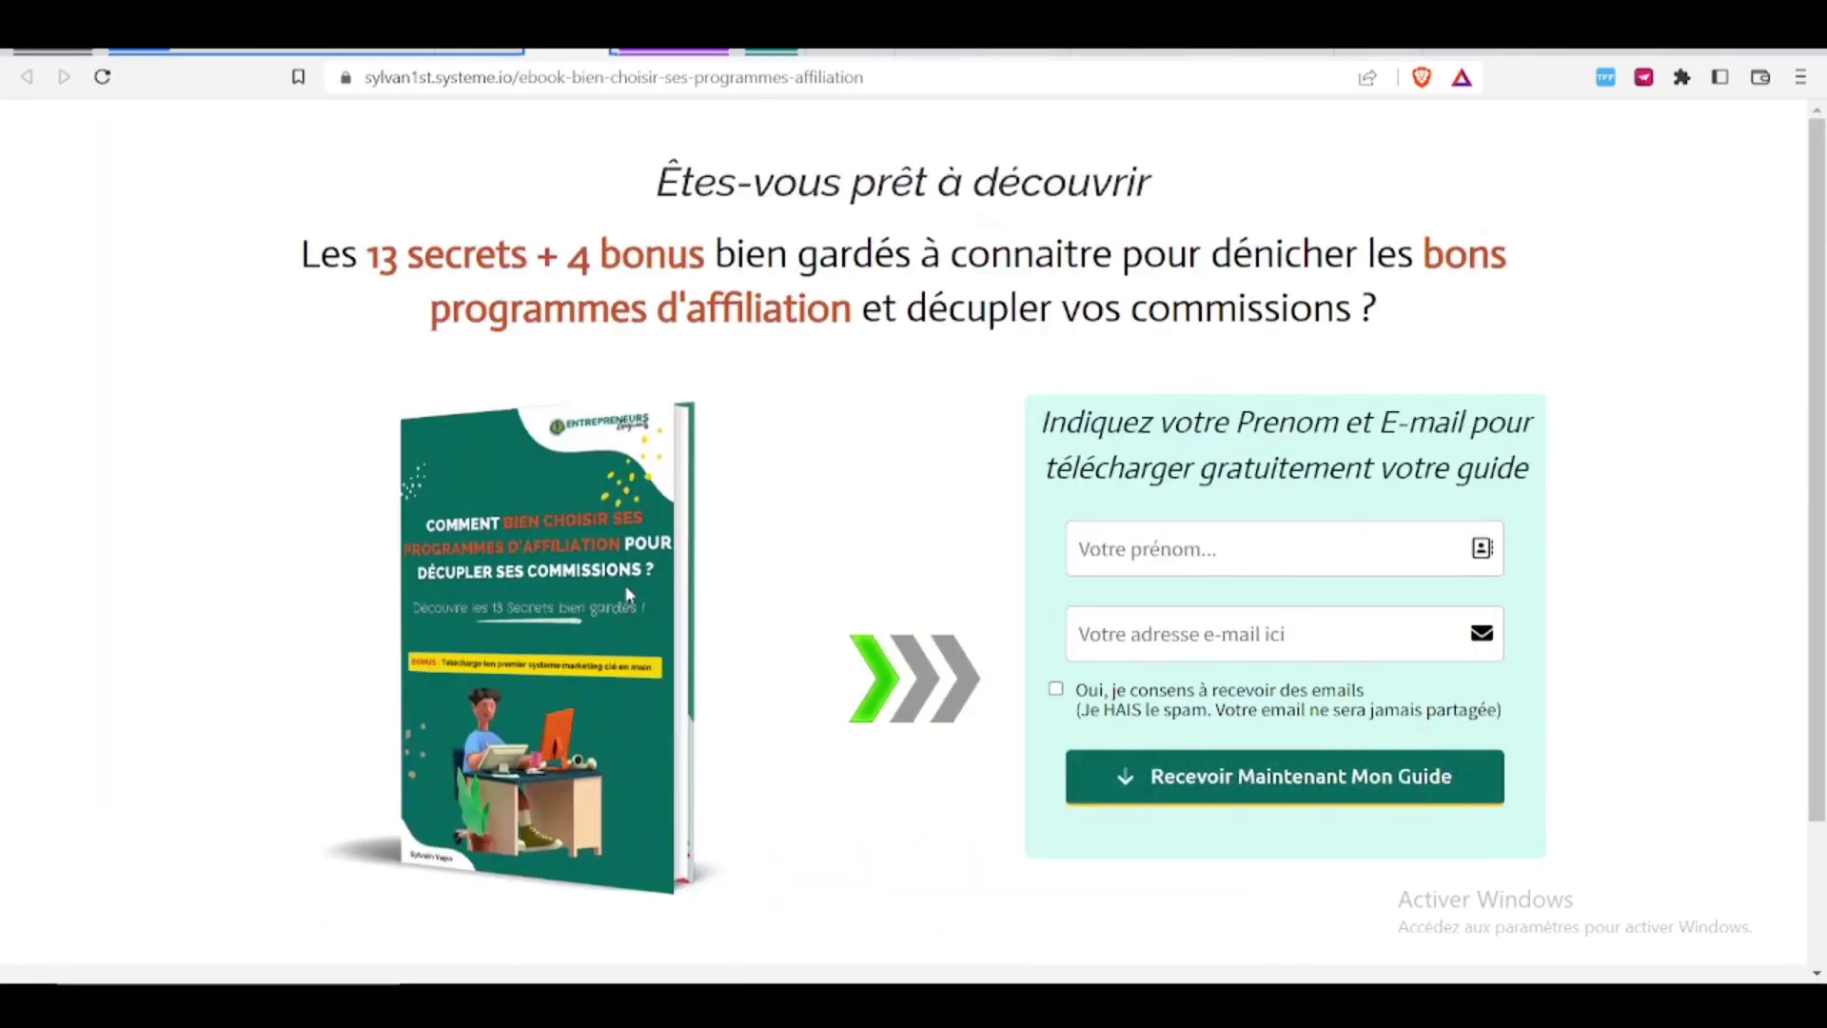
left_click(597, 46)
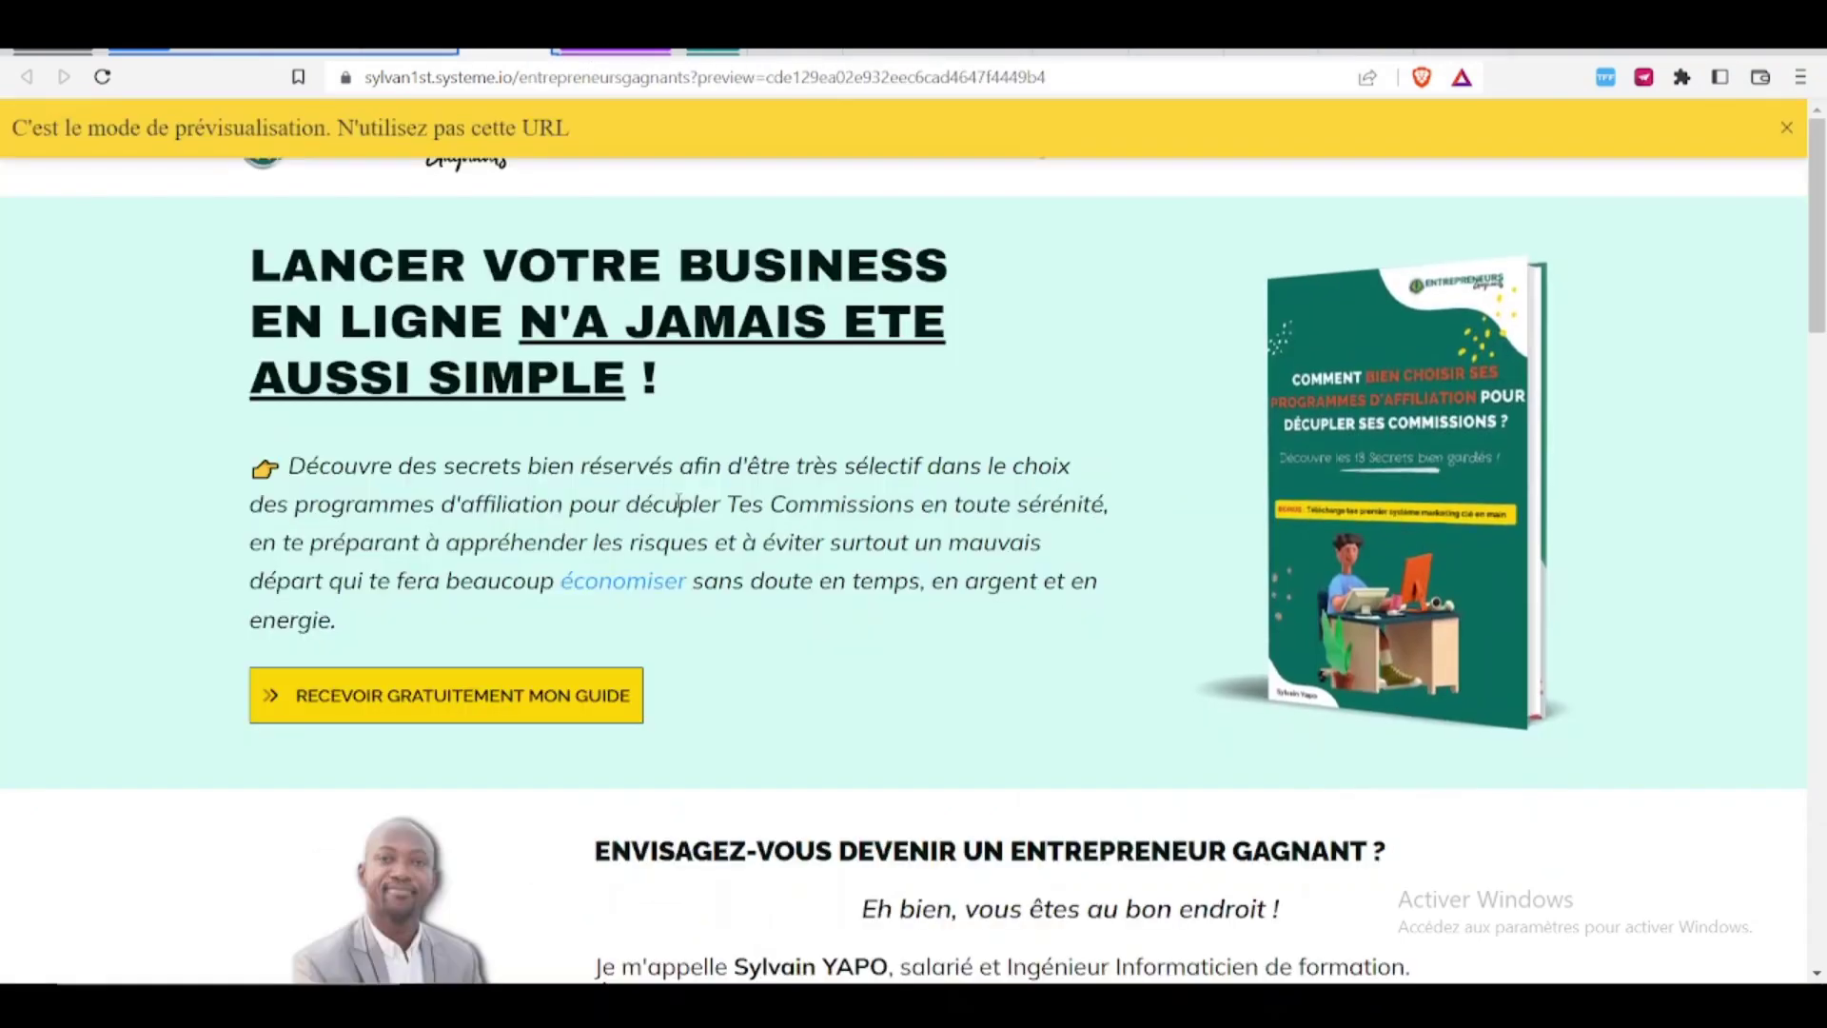